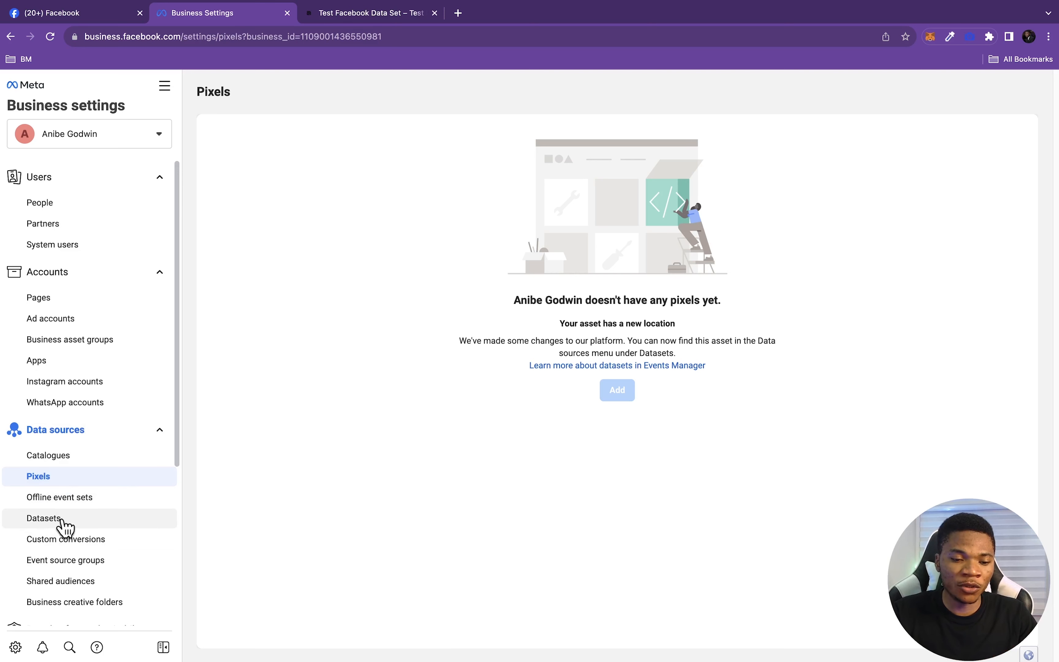
Open the Datasets page under the business's data sources, comparing it with the Pixels page
left_click(44, 520)
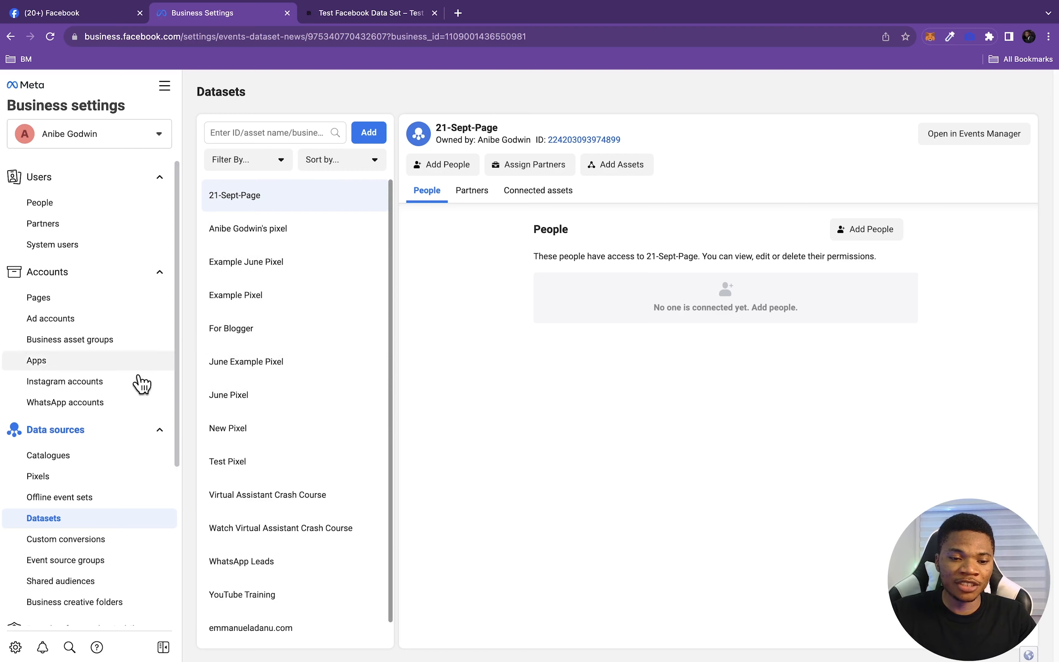
left_click(35, 477)
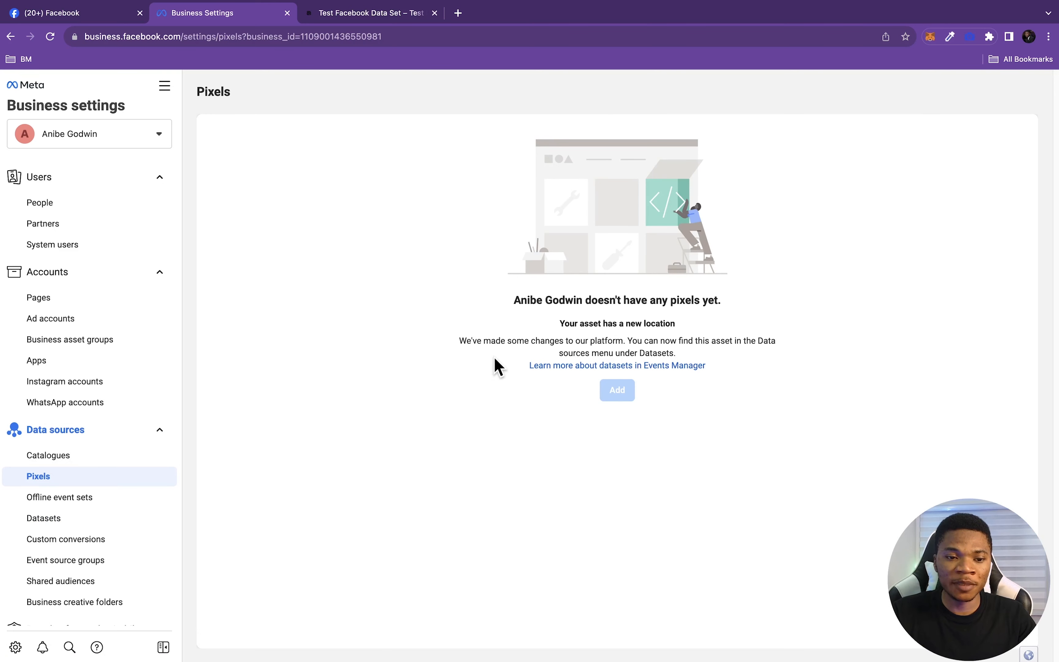
left_click(62, 517)
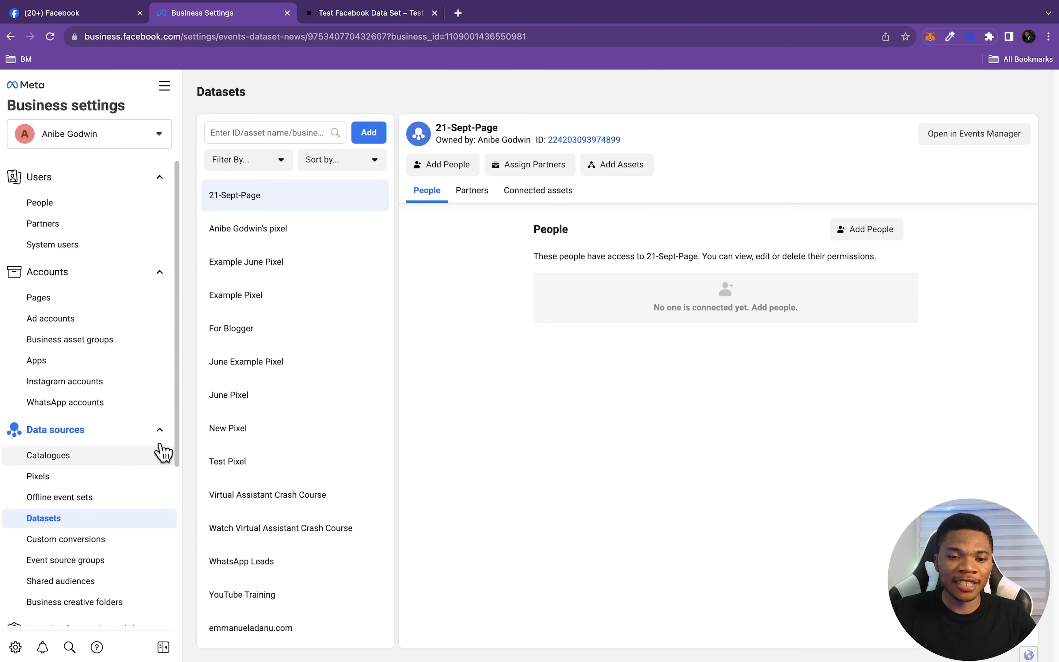
scroll(346, 414, "down", 2)
scroll(348, 414, "up", 2)
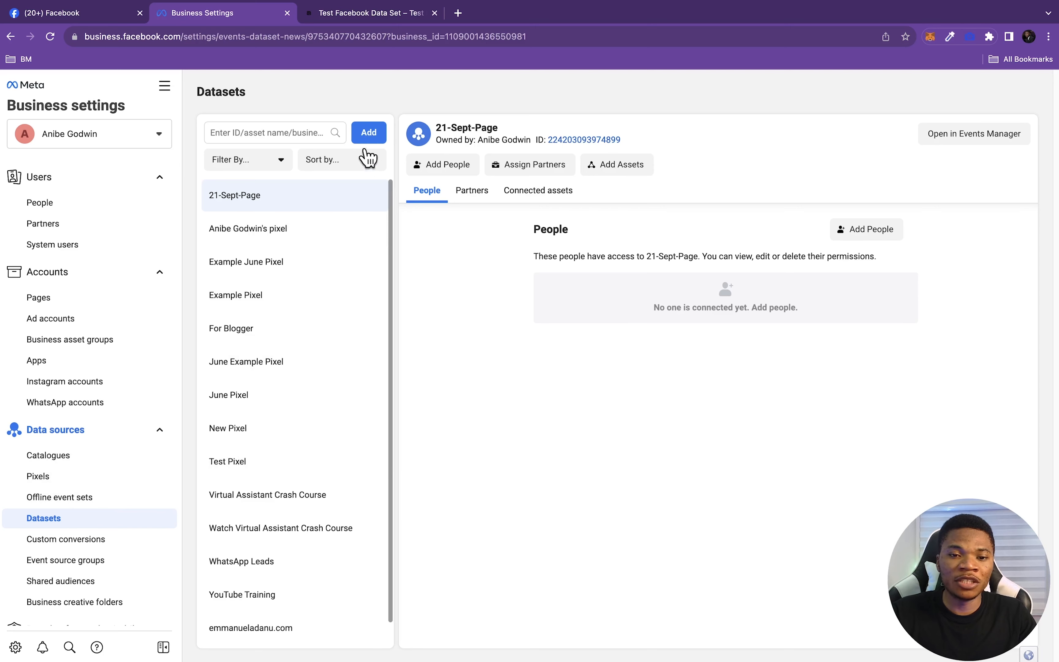
Create a new dataset named "My New Dataset" in the business settings
left_click(369, 136)
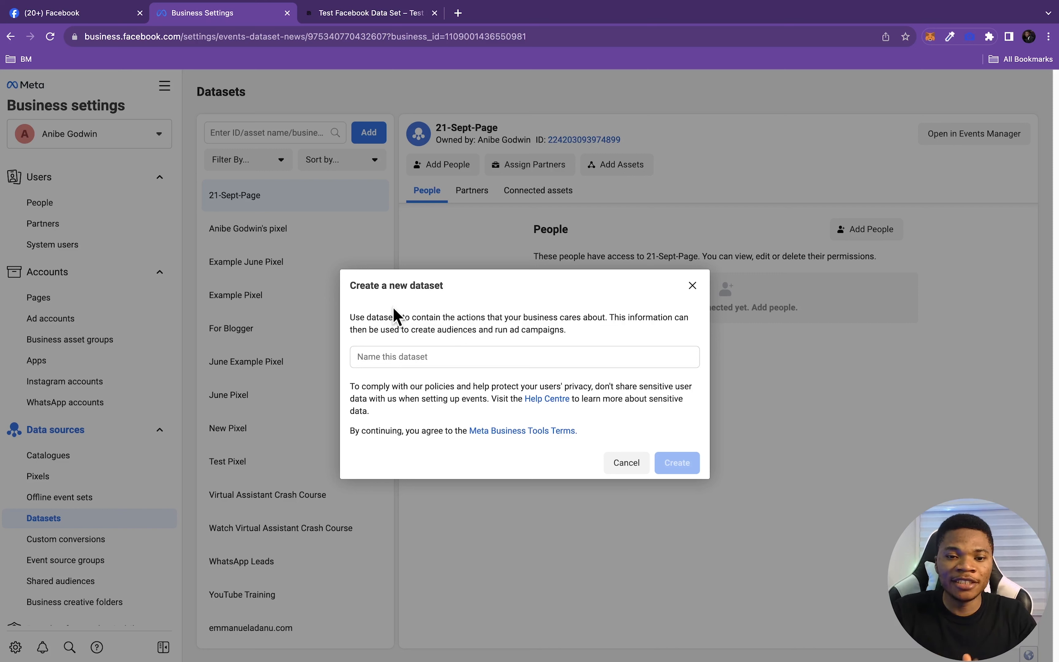
left_click(387, 359)
type("M")
key("BackSpace")
type("My New Dataset")
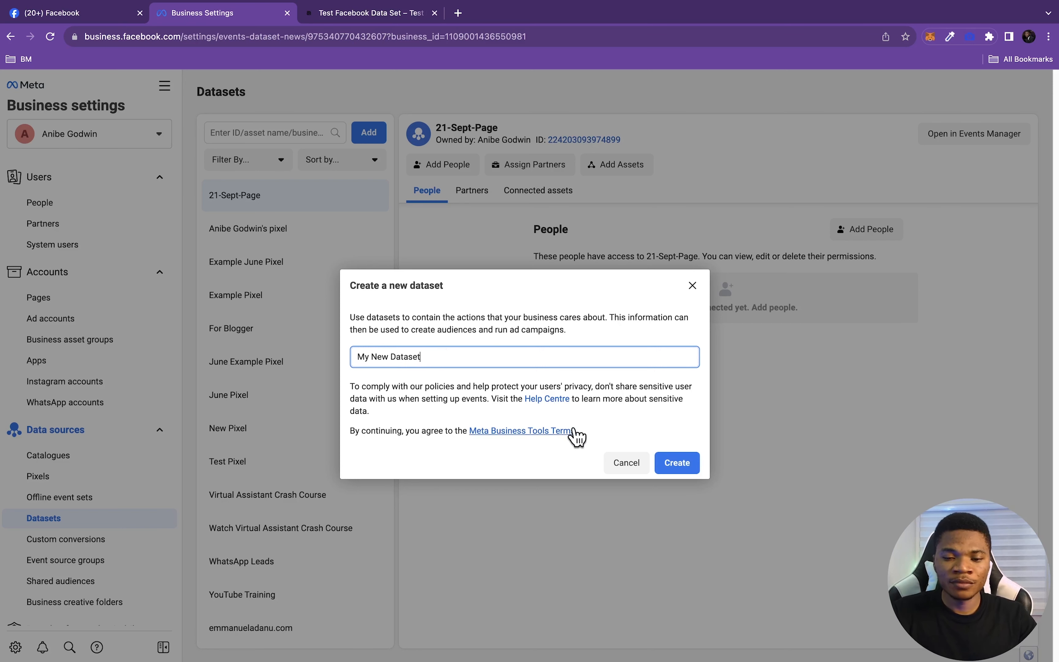
left_click(683, 465)
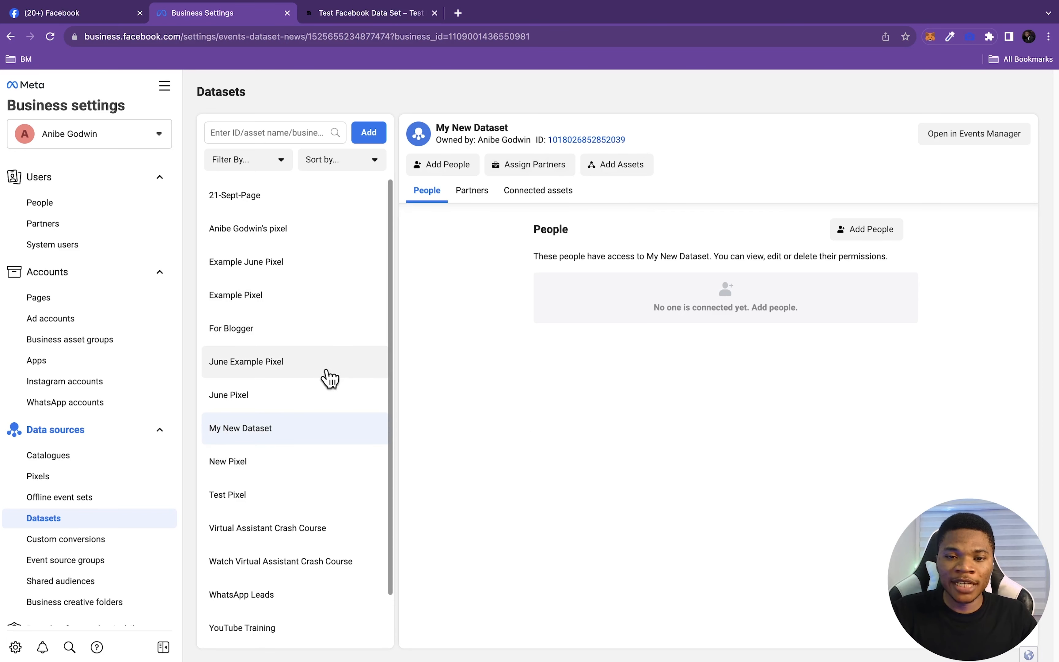
Add the ad account "Usser" as a connected asset of My New Dataset
left_click(621, 168)
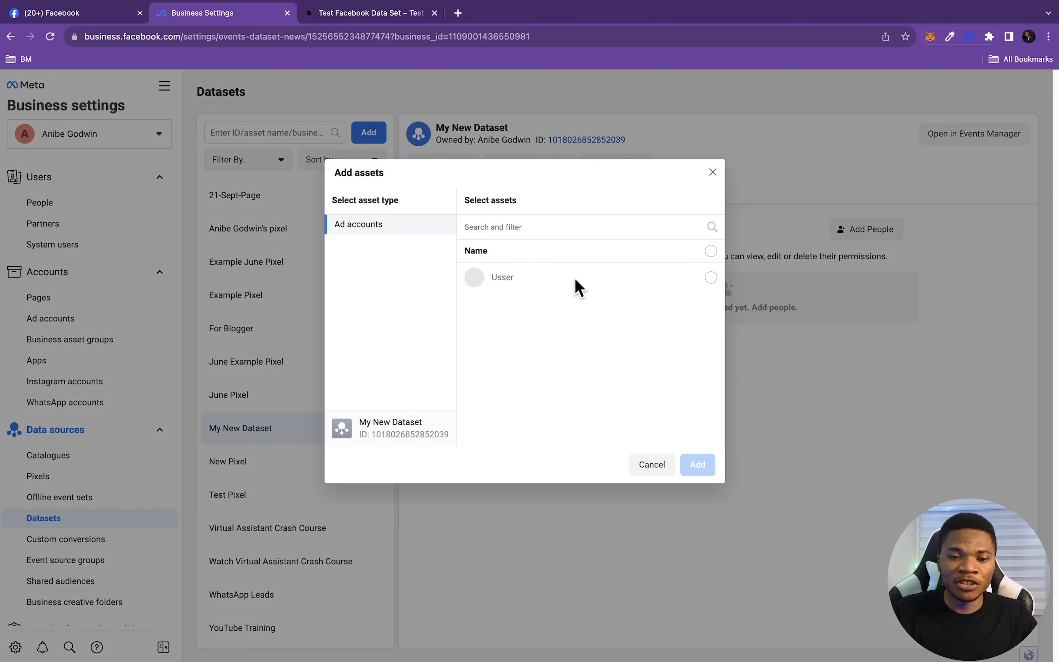
left_click(711, 279)
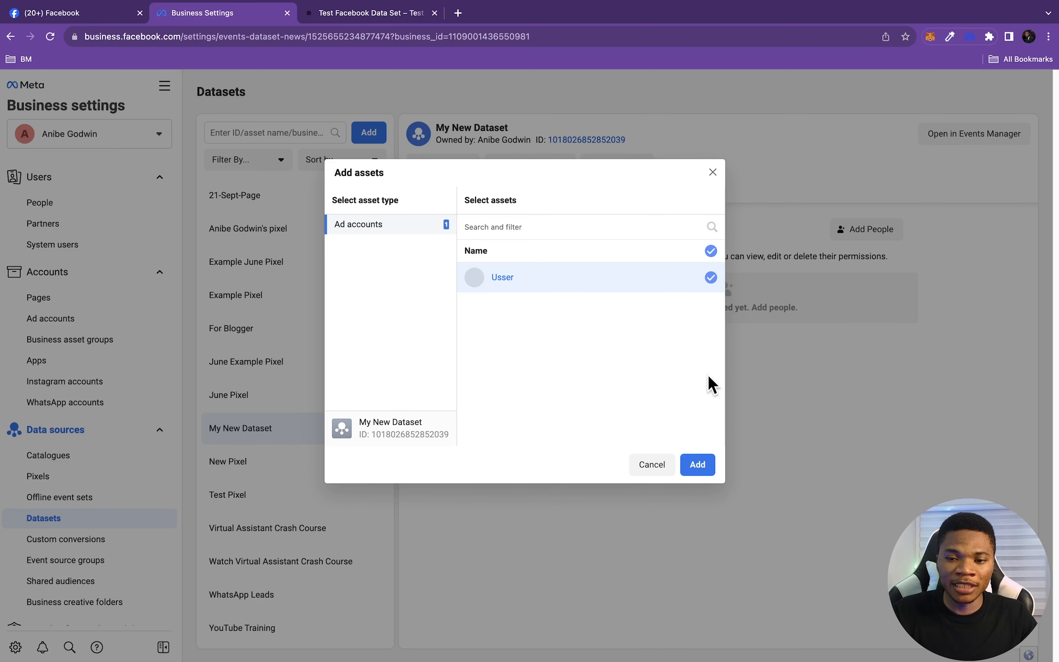
left_click(701, 465)
left_click(618, 322)
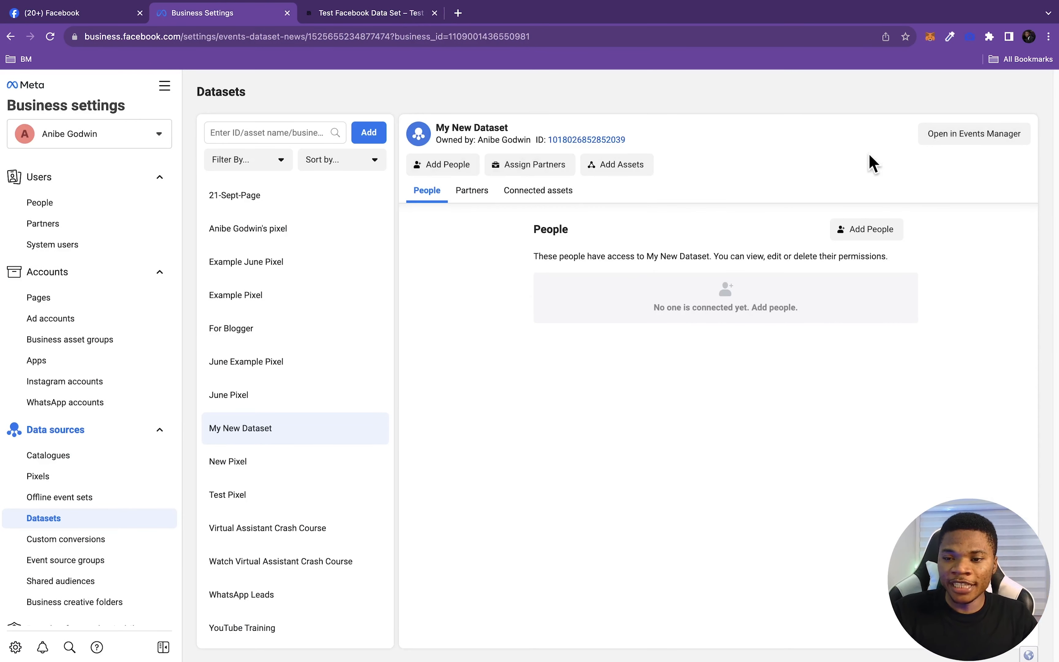
Open My New Dataset in Events Manager and review its options for sending event data
left_click(980, 148)
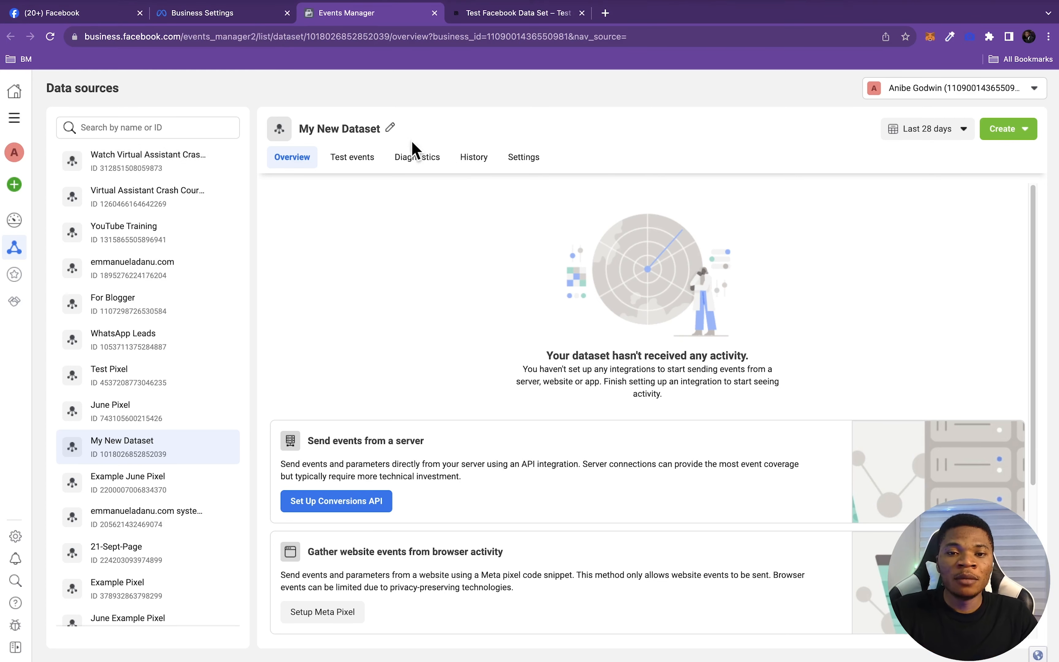
left_click(496, 17)
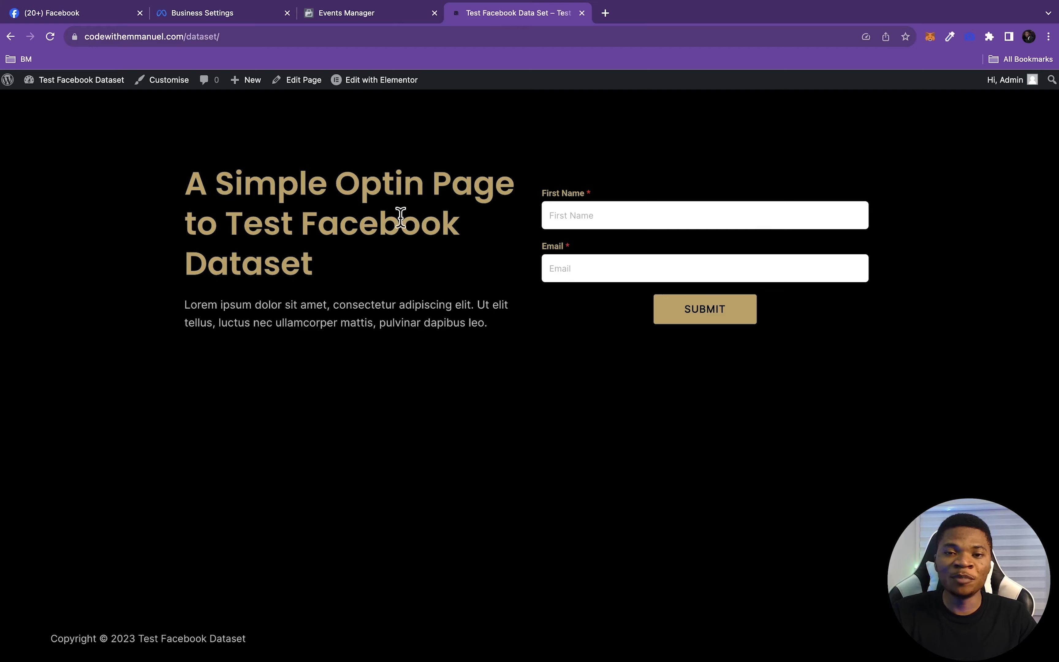
left_click(376, 17)
scroll(449, 456, "down", 3)
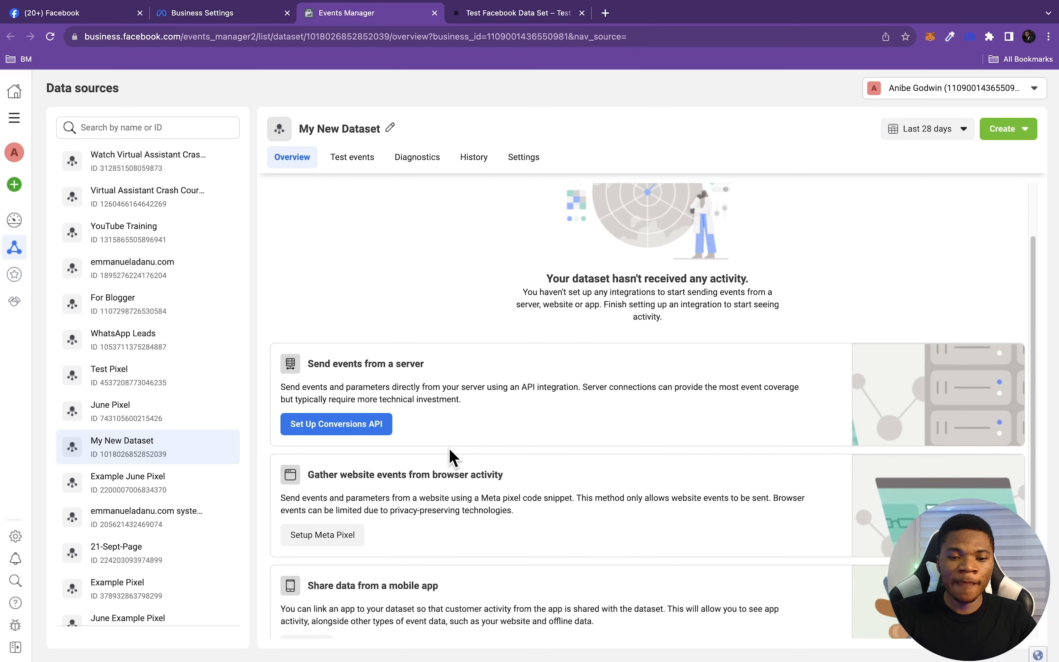
scroll(451, 457, "down", 3)
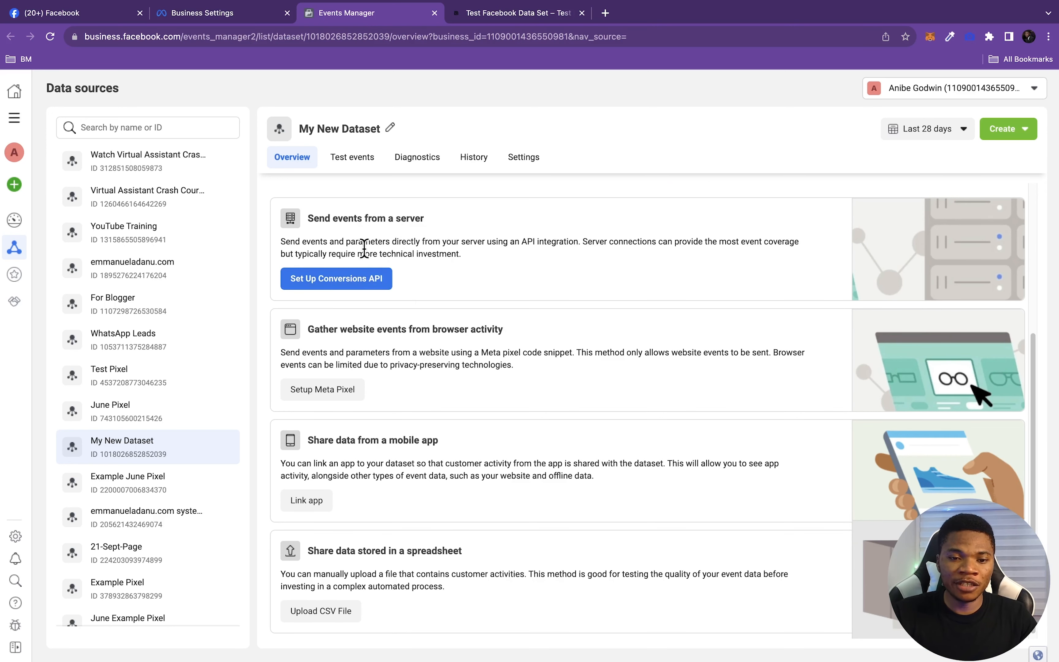
scroll(435, 355, "down", 1)
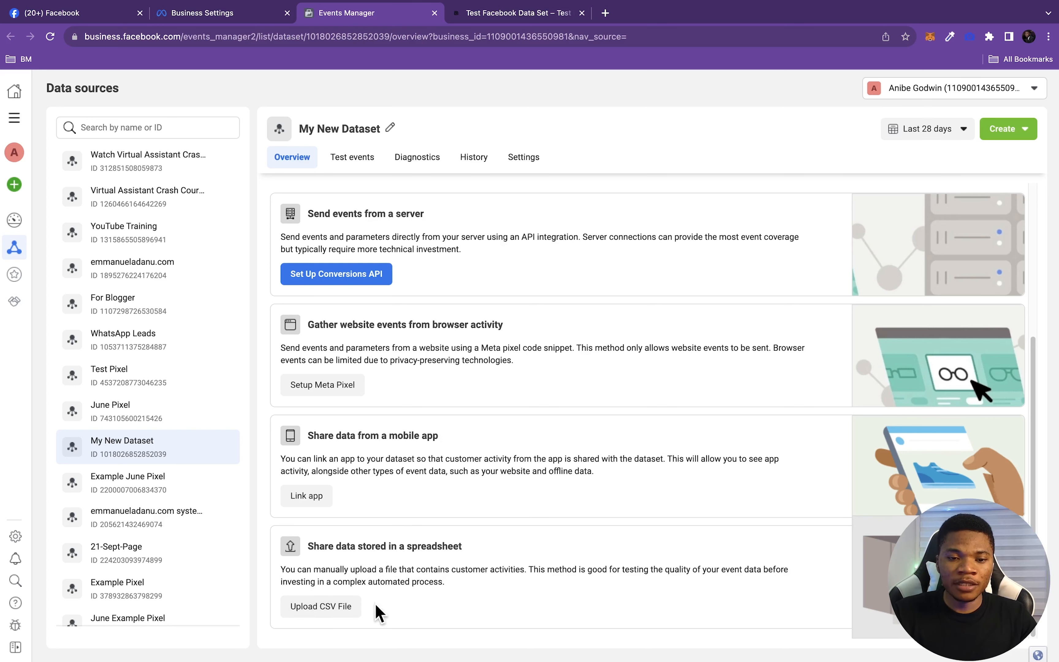
scroll(423, 384, "up", 1)
scroll(423, 384, "up", 2)
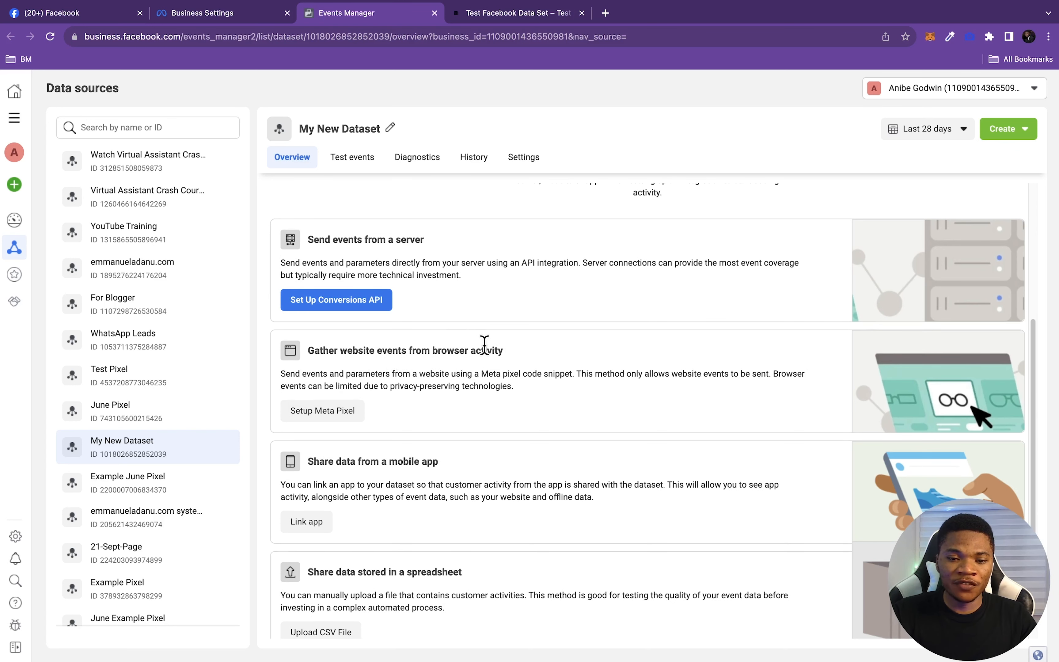
Set up the Meta Pixel for My New Dataset with manual code installation and copy the base code
left_click(323, 415)
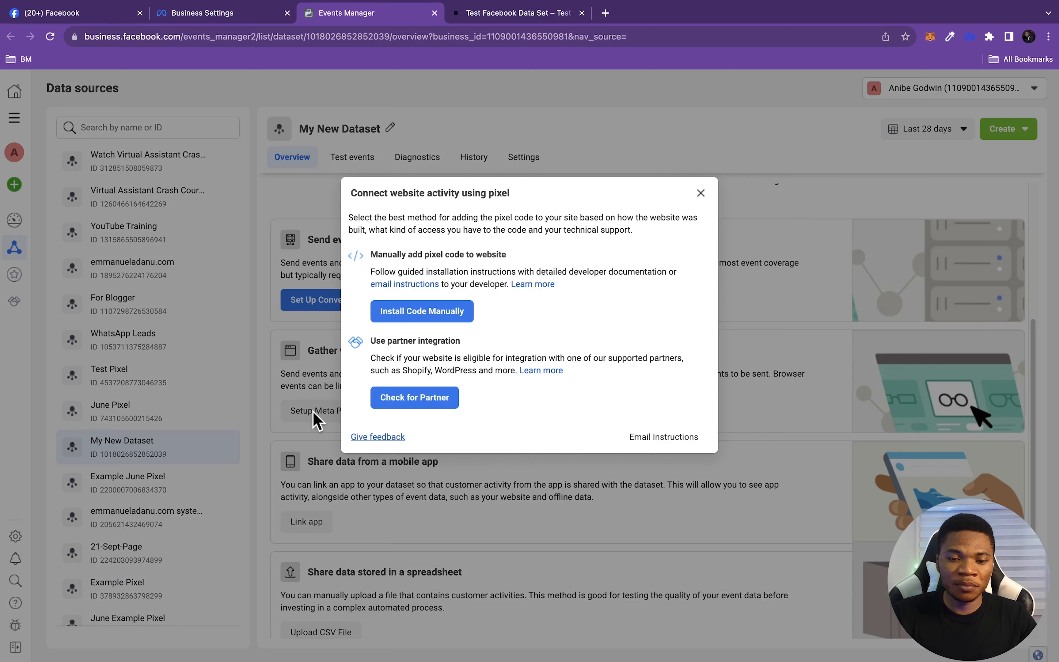
left_click(450, 326)
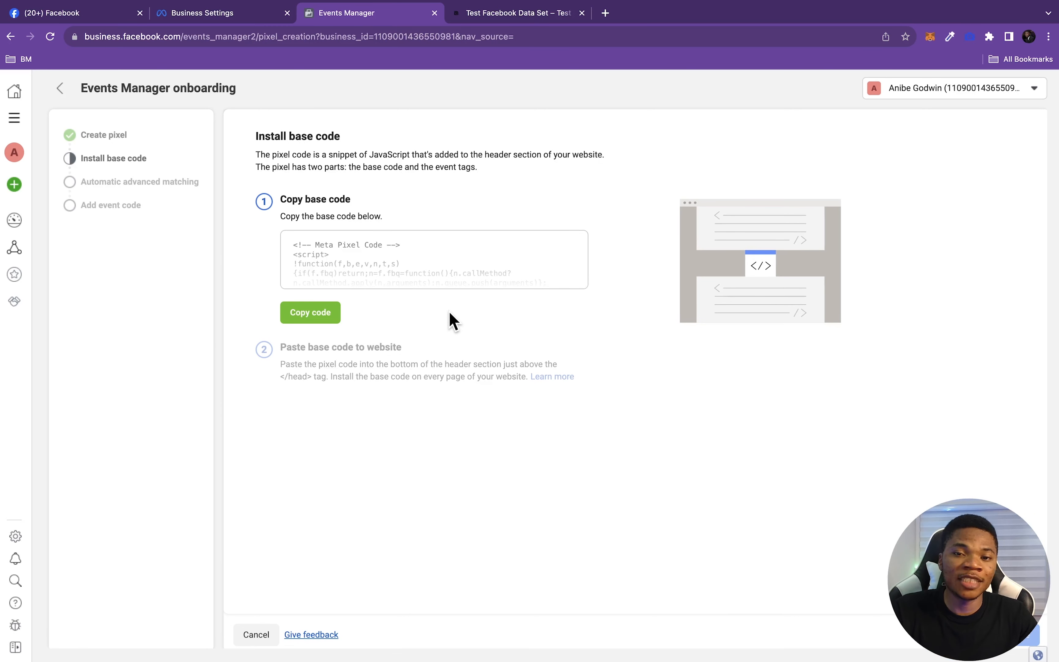
left_click(244, 20)
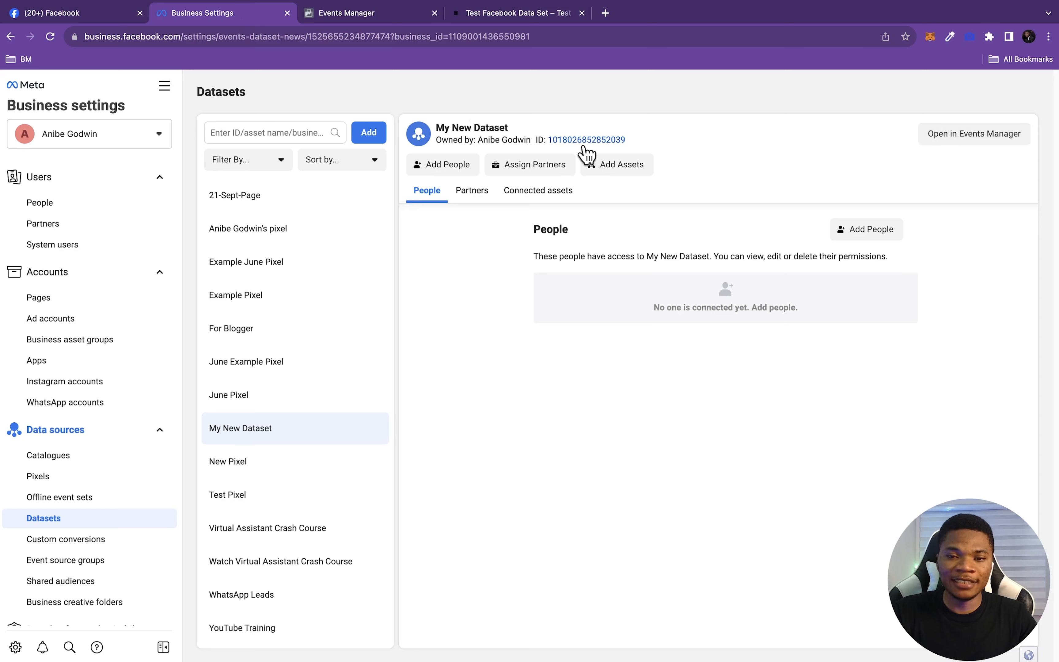
left_click(353, 19)
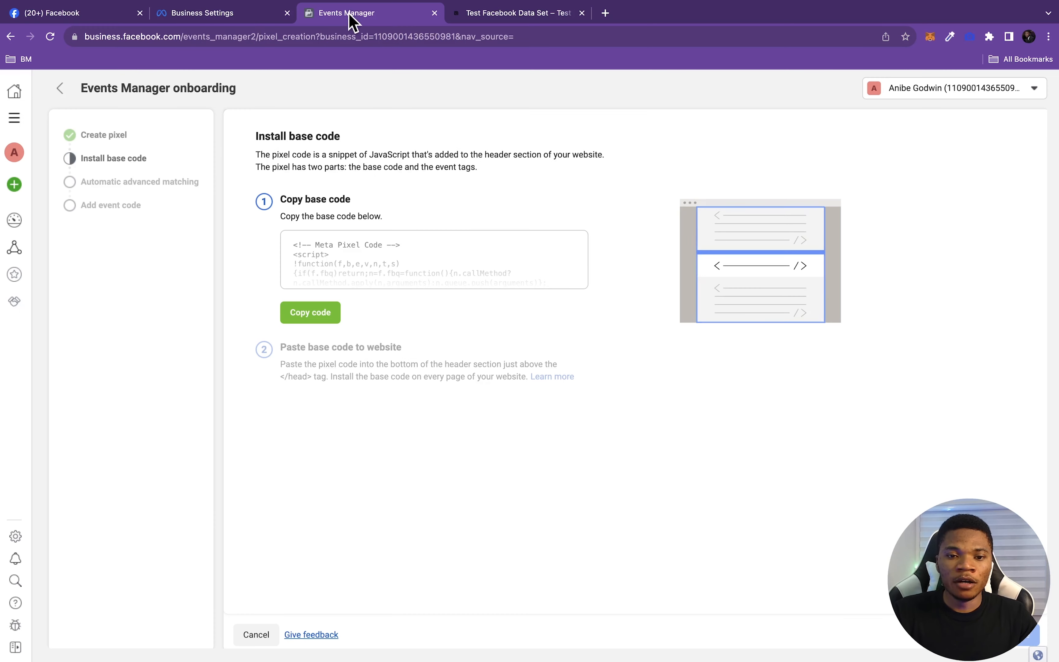
left_click(329, 317)
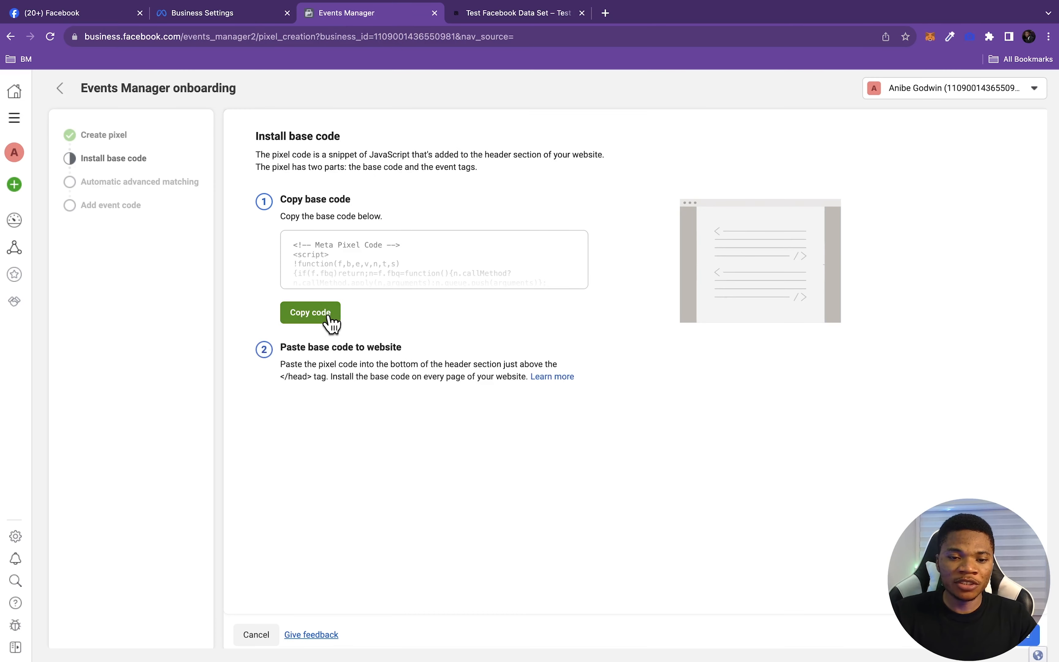
Switch to the Test Facebook Dataset website and open its WordPress dashboard in a new browser tab
left_click(502, 17)
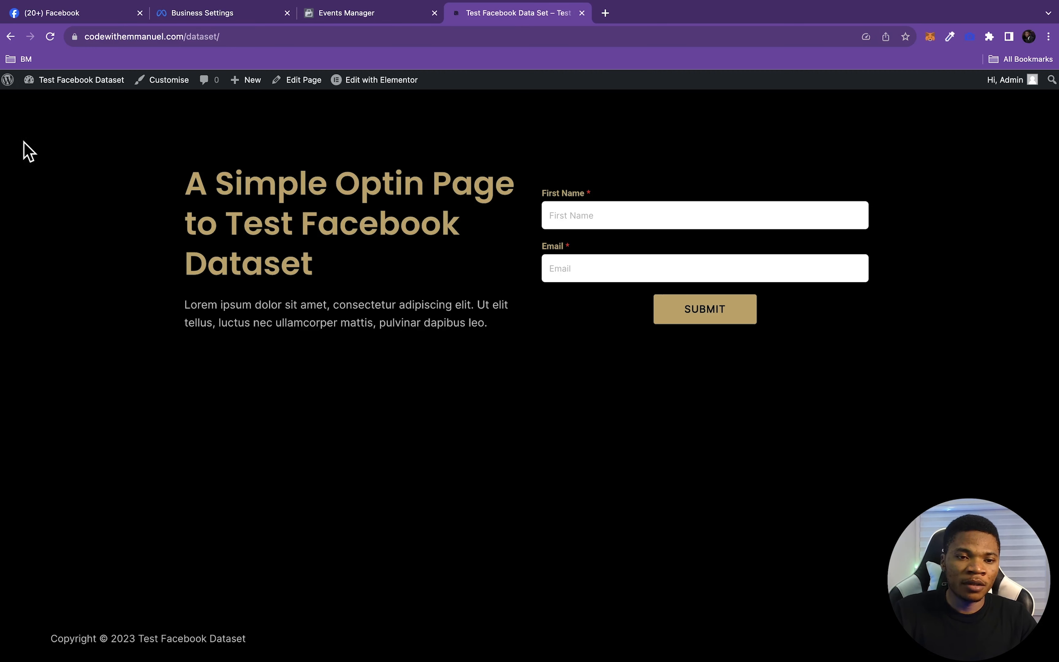
mouse_move(66, 80)
right_click(57, 101)
left_click(103, 106)
key("ctrl+Tab")
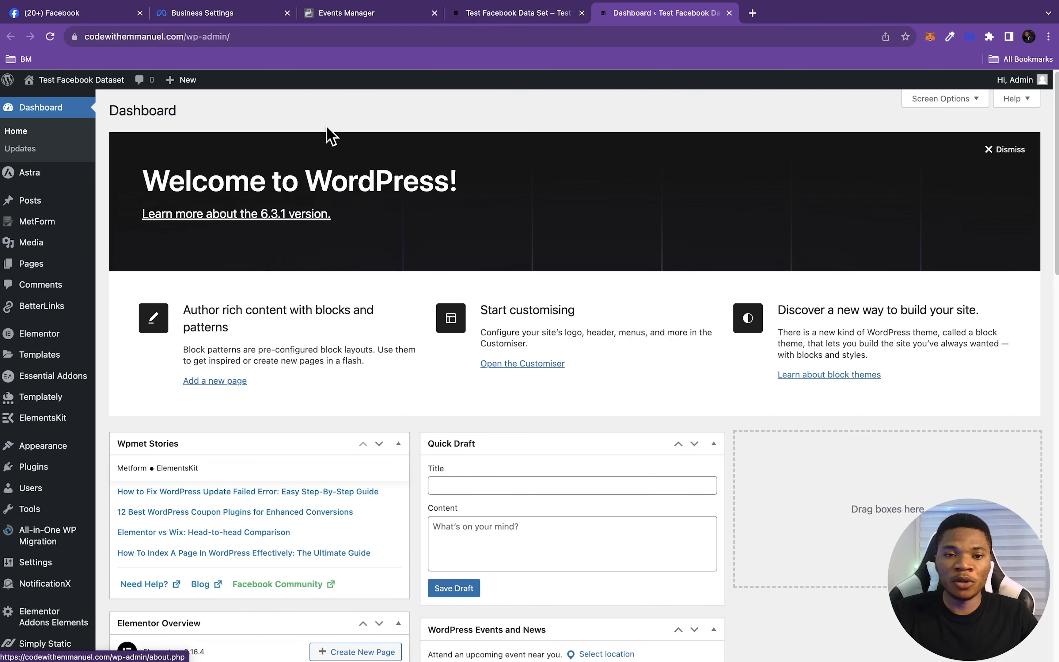
left_click(394, 26)
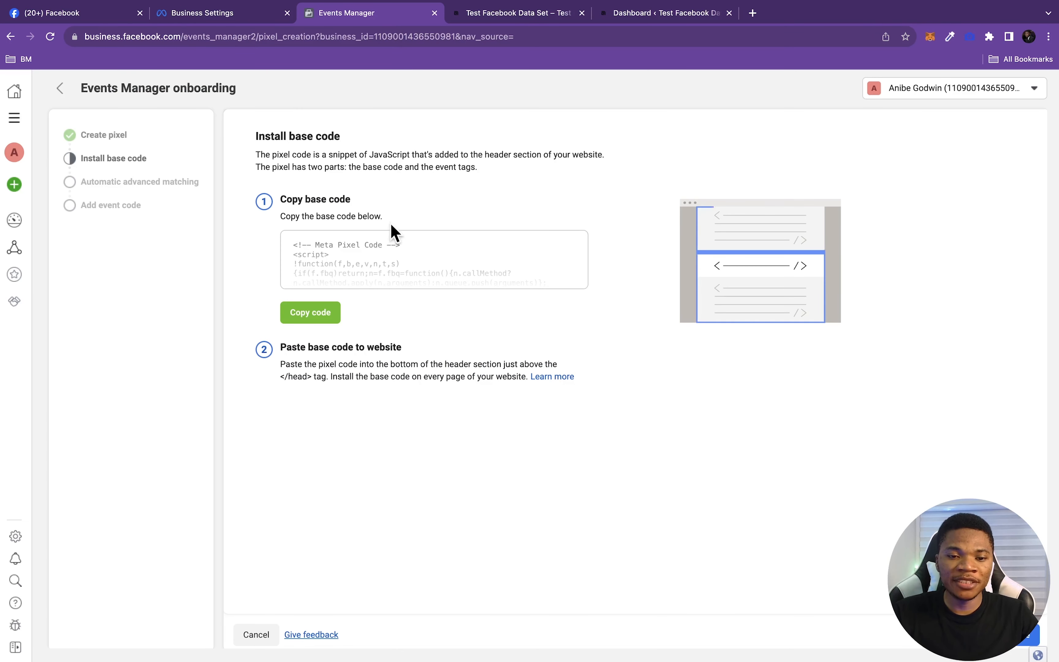
left_click(669, 26)
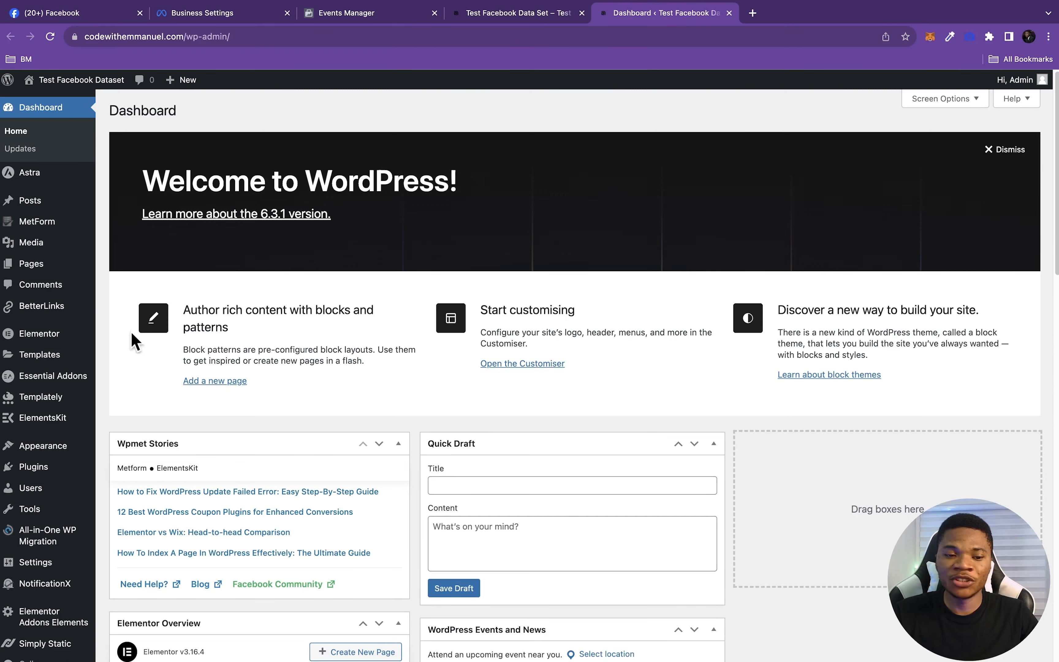
Search the new plugins for "Insert Header and footer", then install and activate WPCode
mouse_move(9, 480)
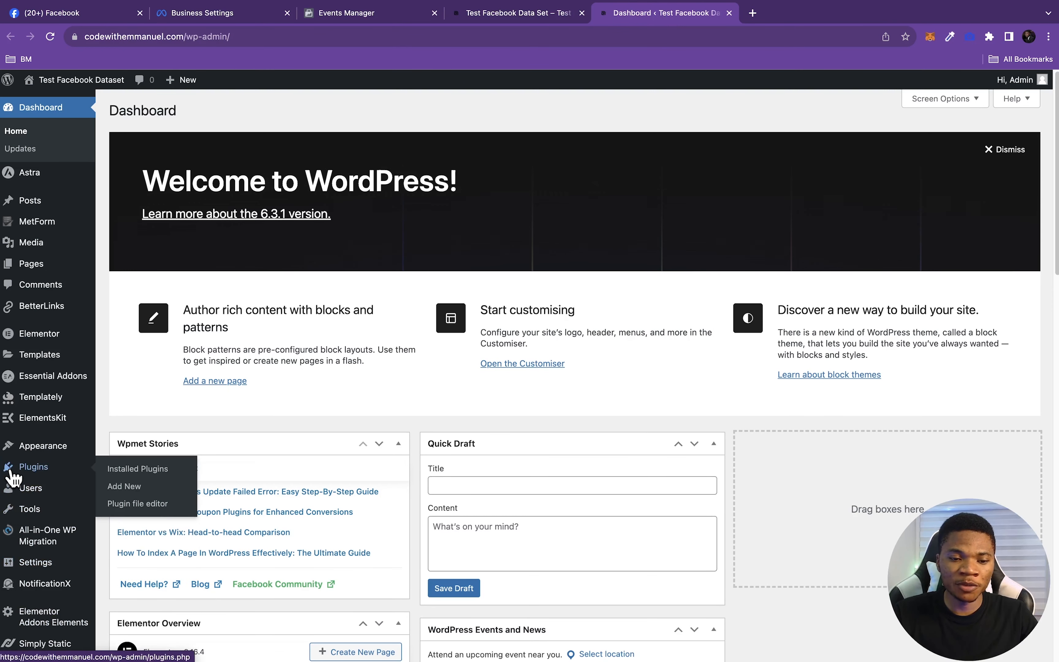
left_click(136, 488)
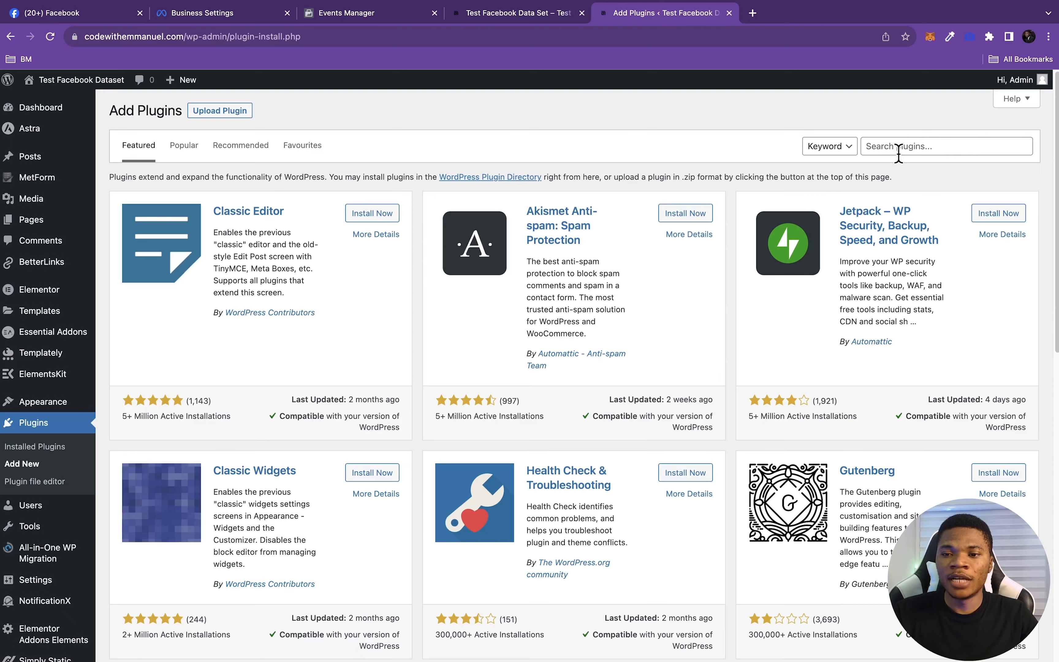
left_click(902, 147)
type("Insert Header and footer")
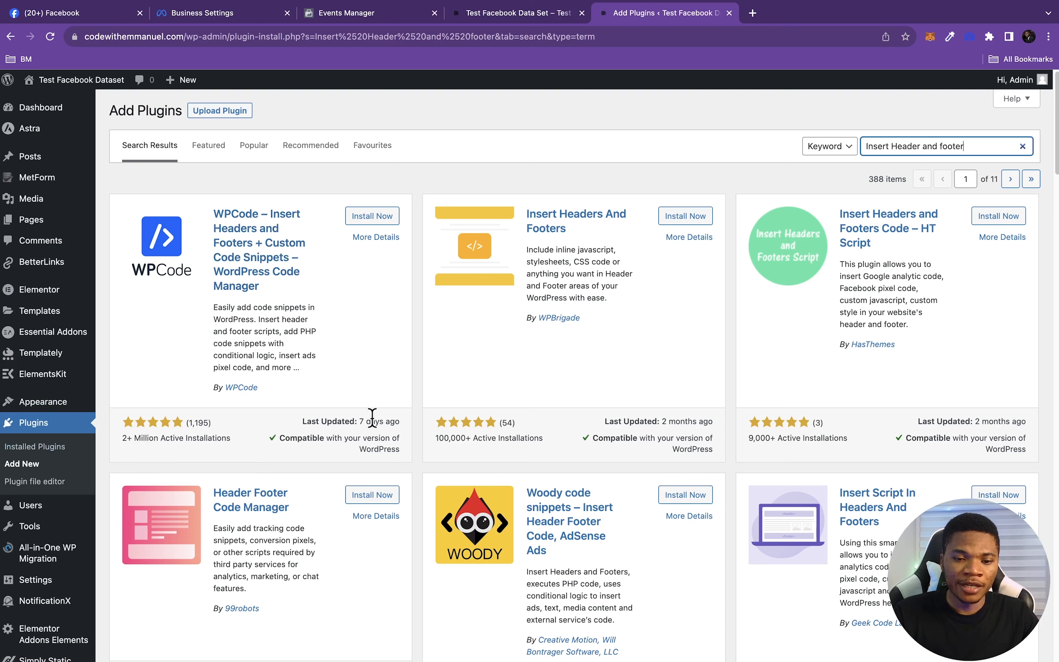
left_click(373, 218)
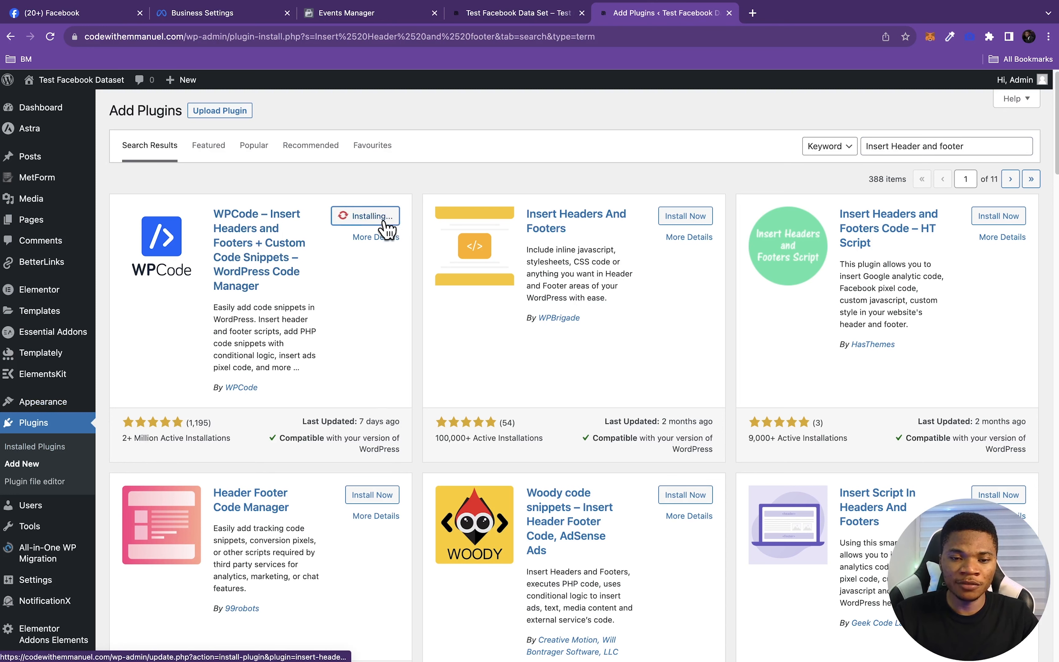
left_click(386, 218)
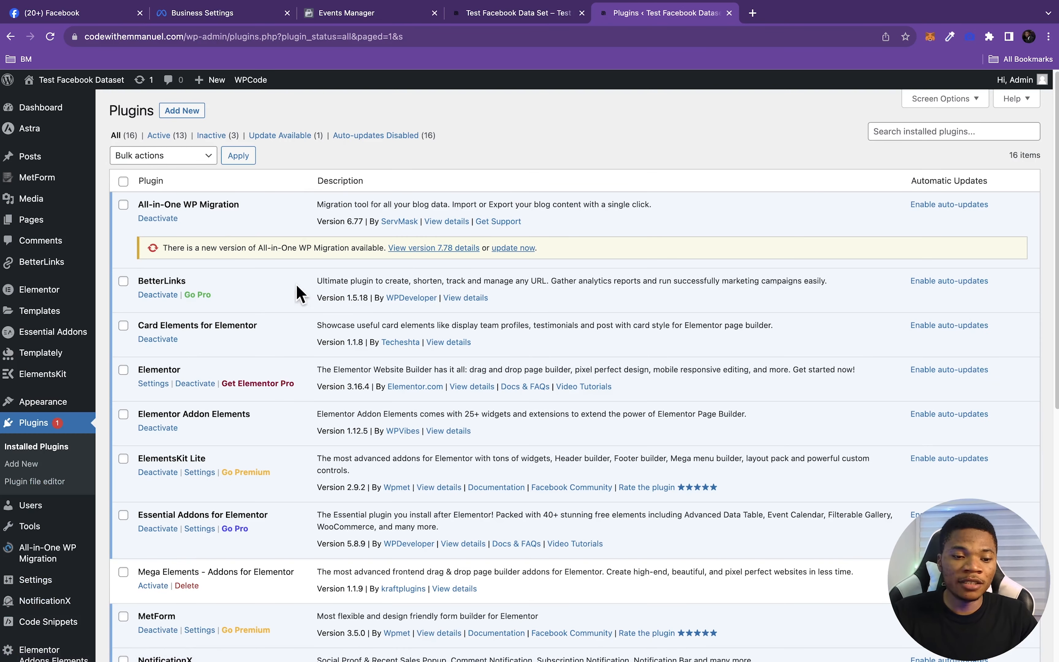
Paste the copied Meta Pixel base code into WPCode's global Header section and save the changes
mouse_move(34, 630)
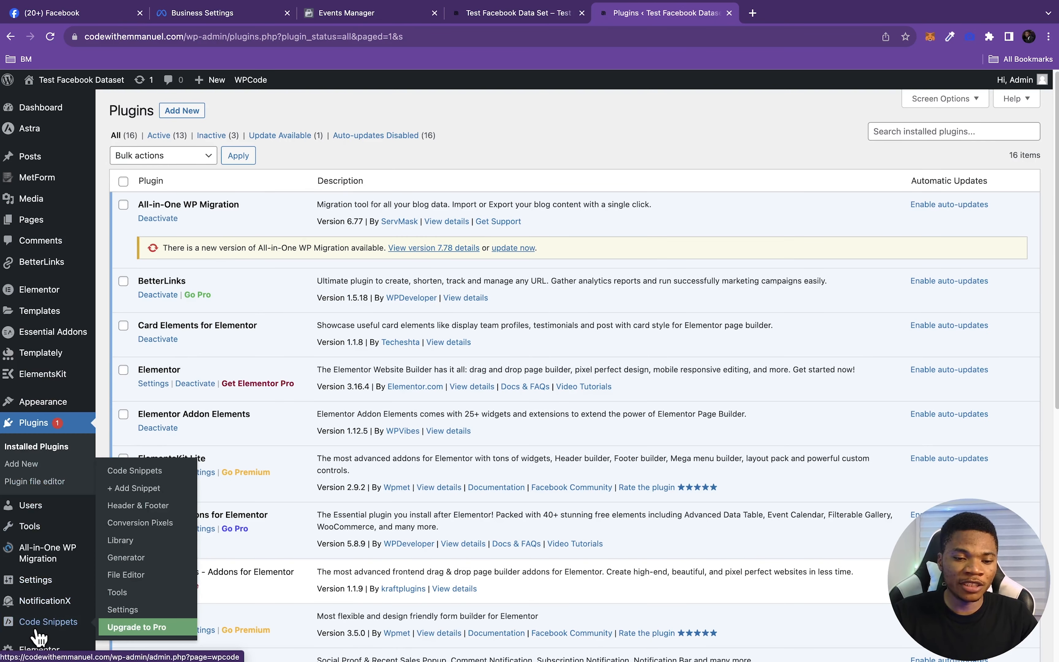
left_click(138, 506)
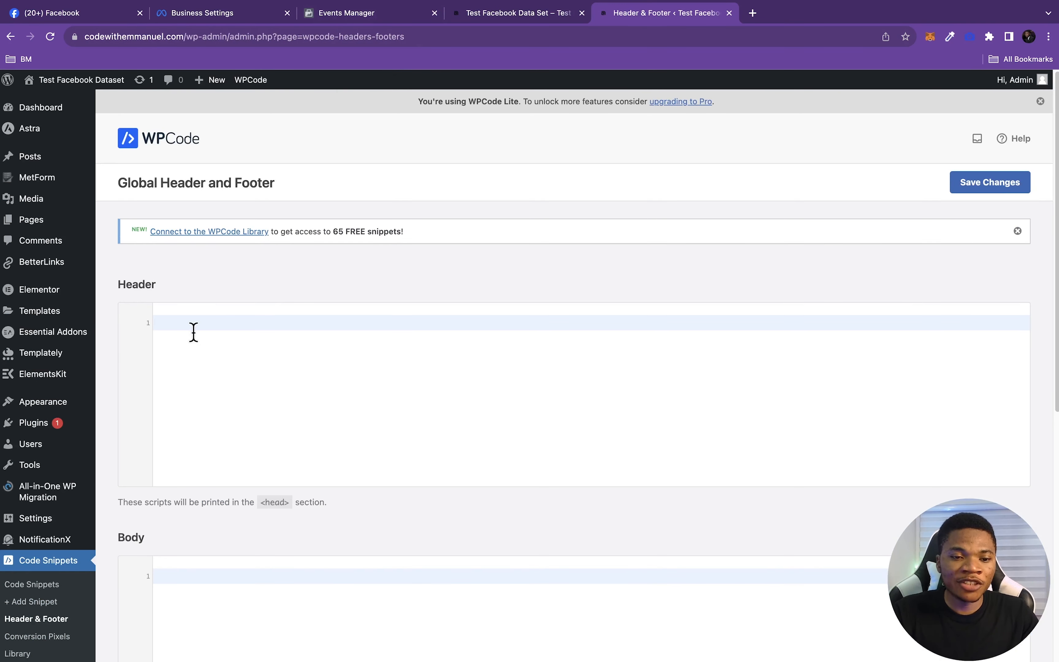
left_click(181, 327)
key("super+v")
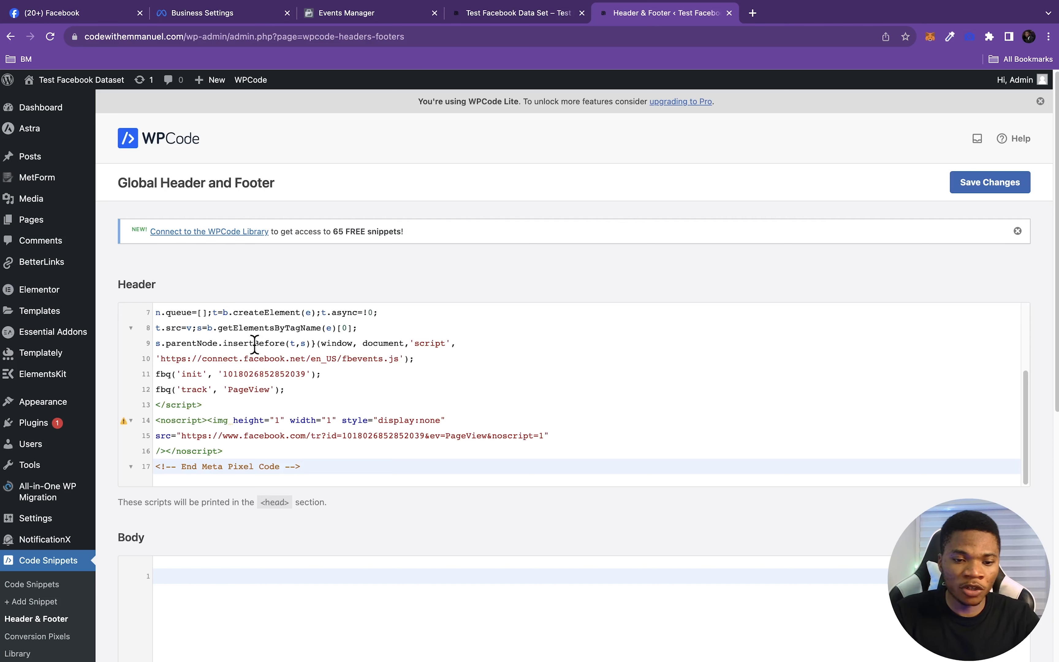
scroll(258, 340, "up", 3)
scroll(258, 342, "down", 3)
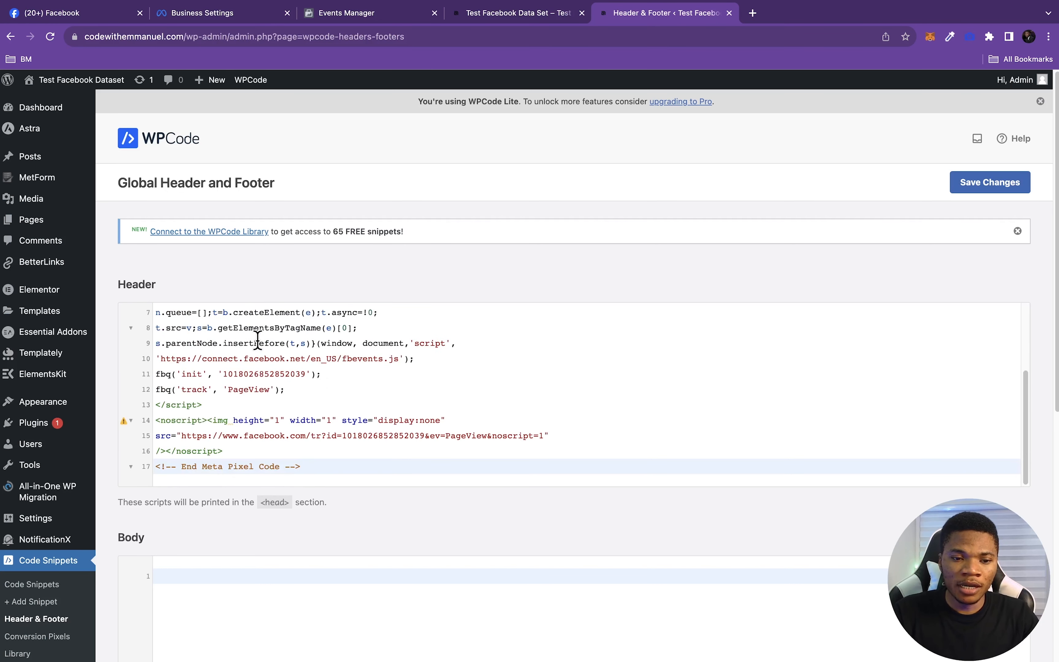
left_click(966, 191)
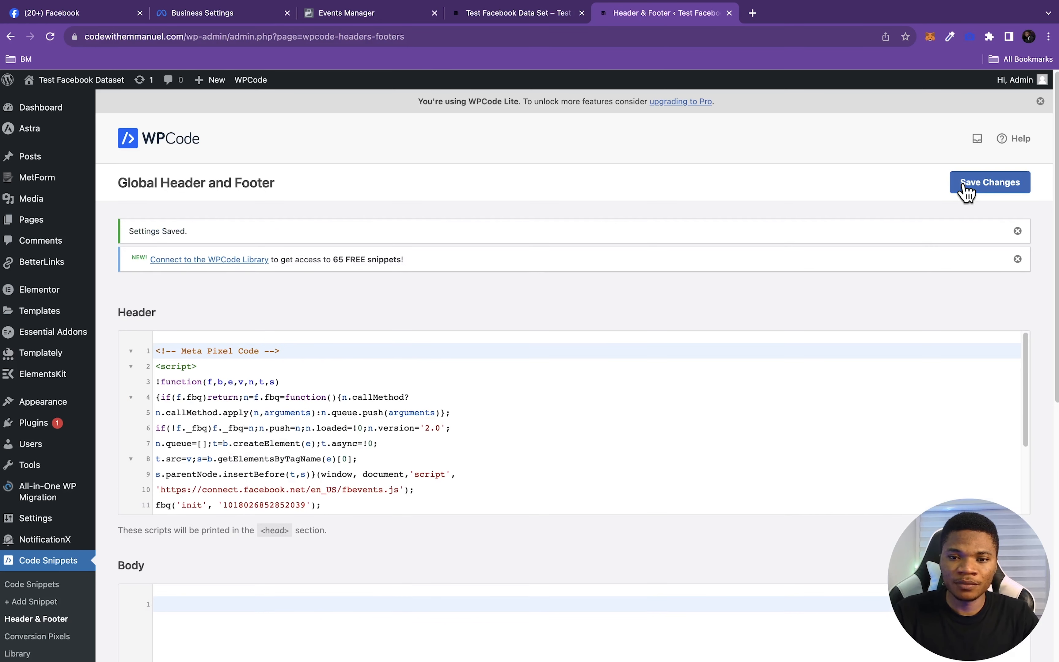
Return to the Events Manager onboarding, turn on automatic advanced matching for the pixel and complete the setup without adding event code
left_click(357, 14)
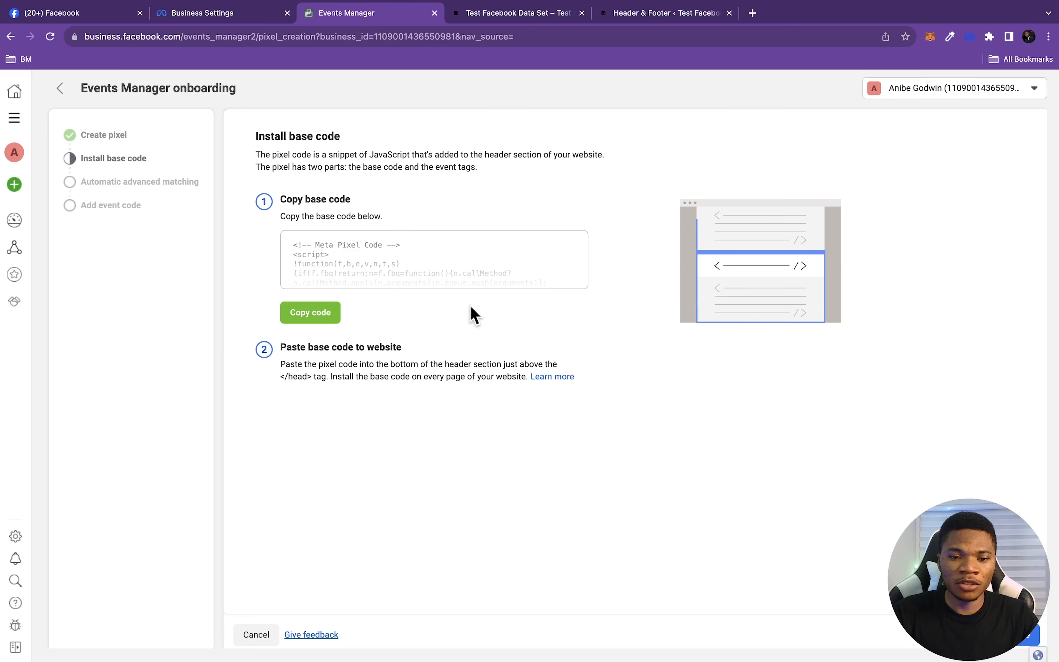
left_click(1028, 641)
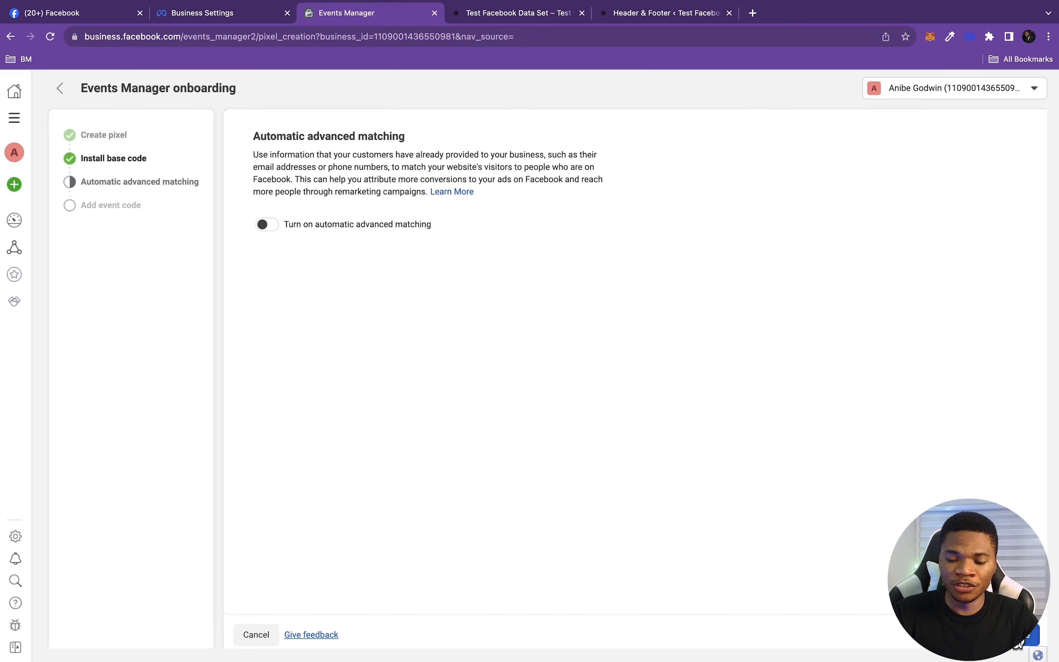
left_click(266, 226)
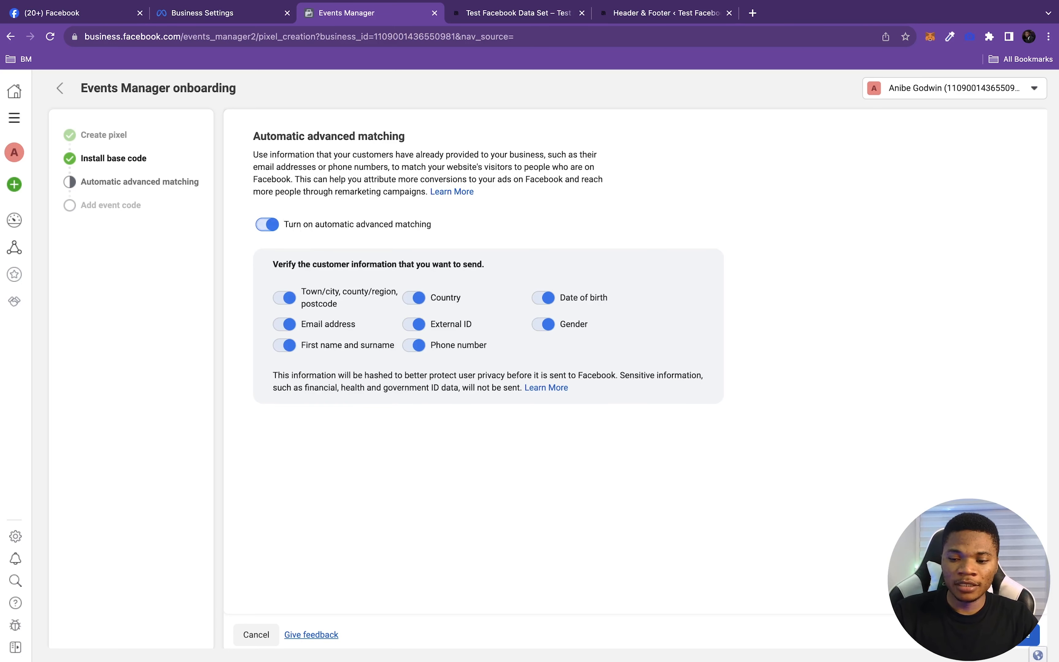
left_click(1029, 639)
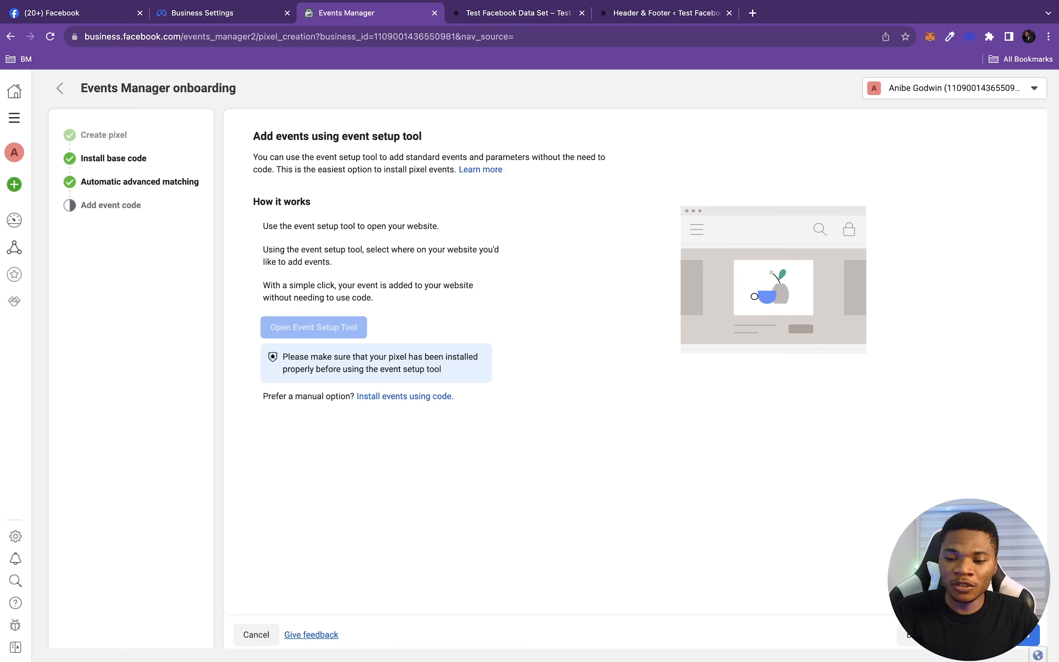
left_click(996, 636)
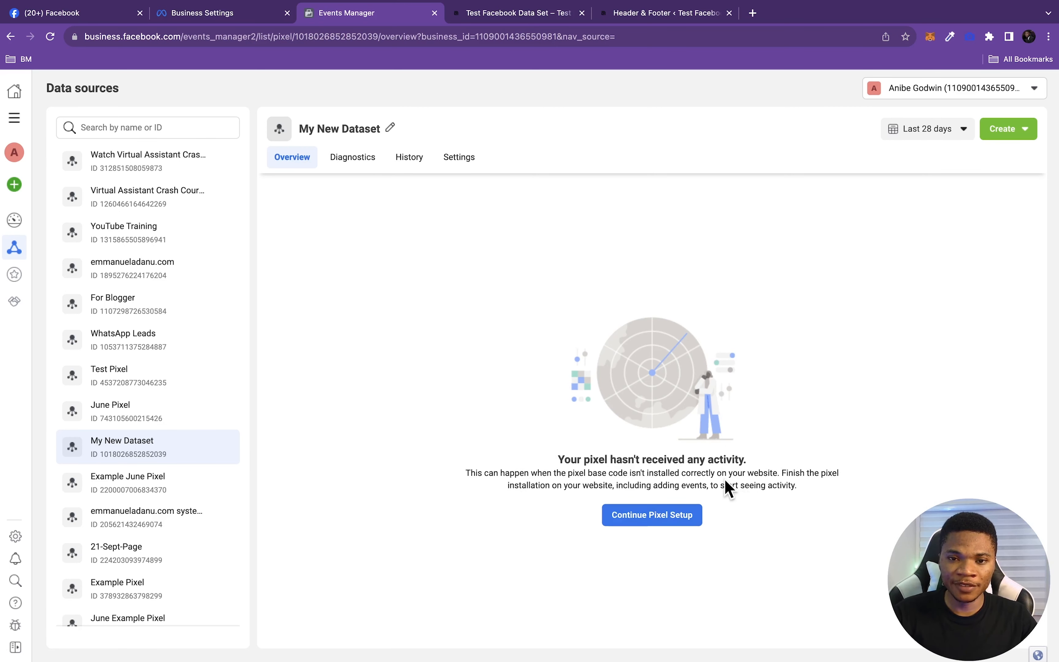
Reload the opt-in page and the My New Dataset data source, then examine the dataset overview's event activity
left_click(537, 13)
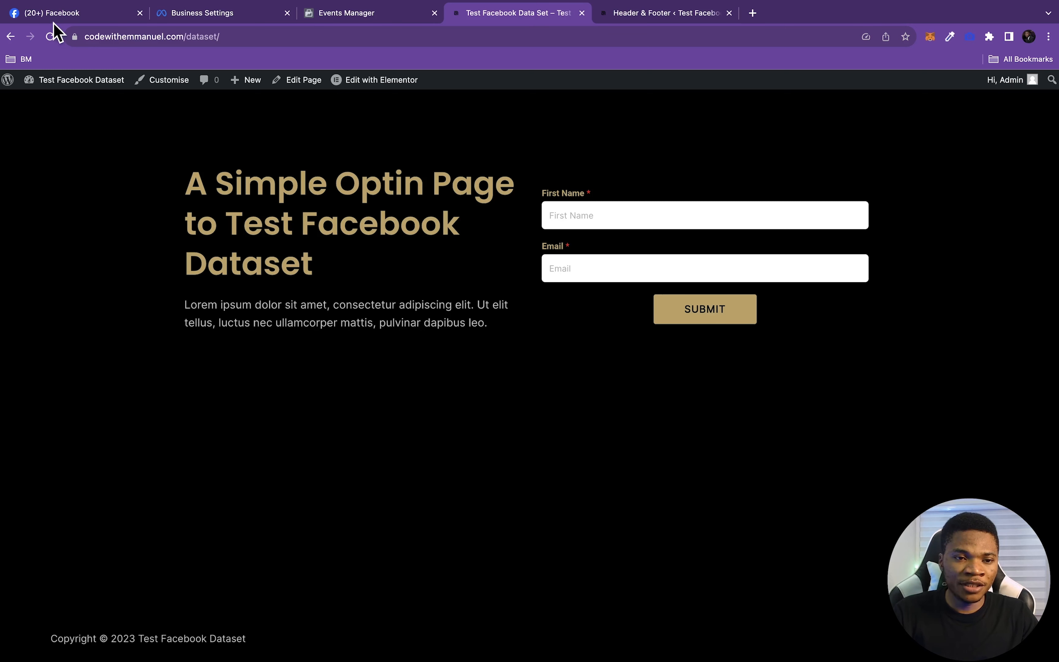
left_click(50, 36)
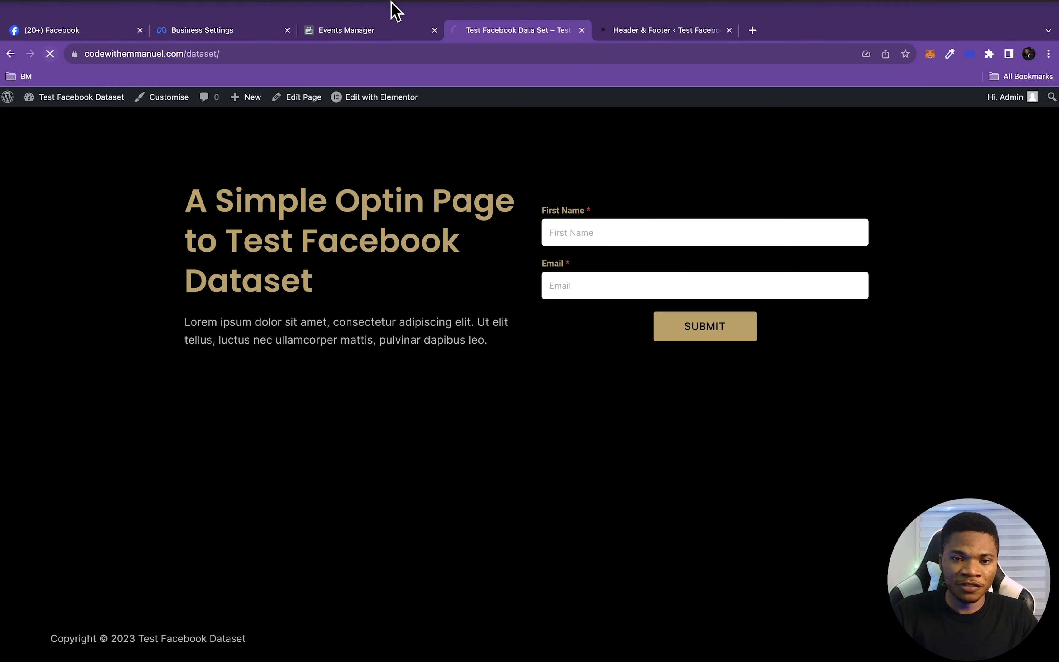
left_click(362, 35)
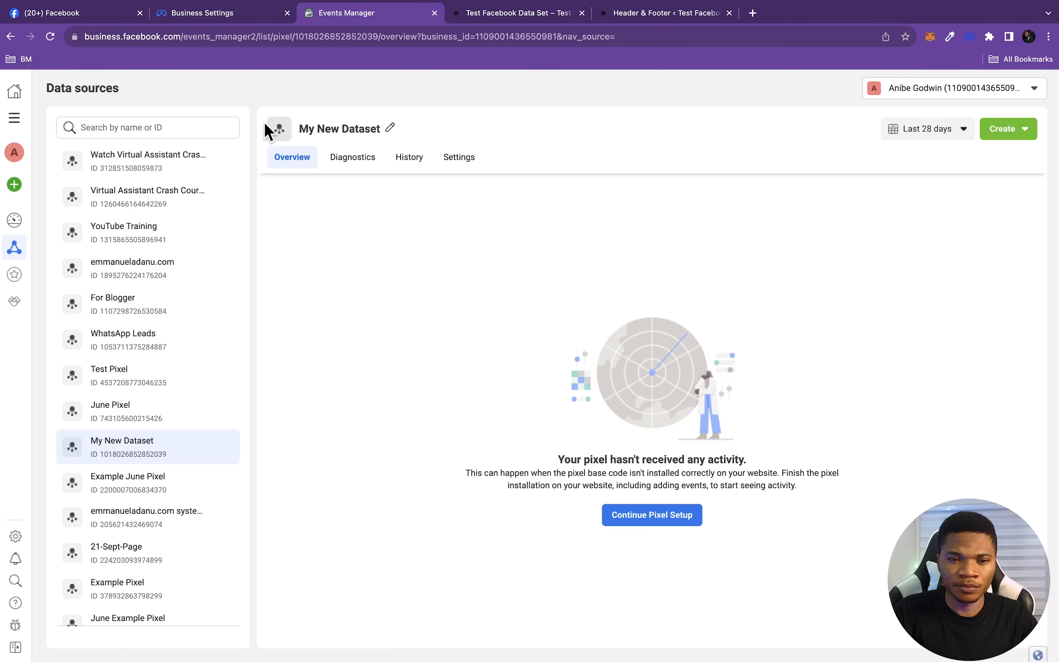
left_click(49, 41)
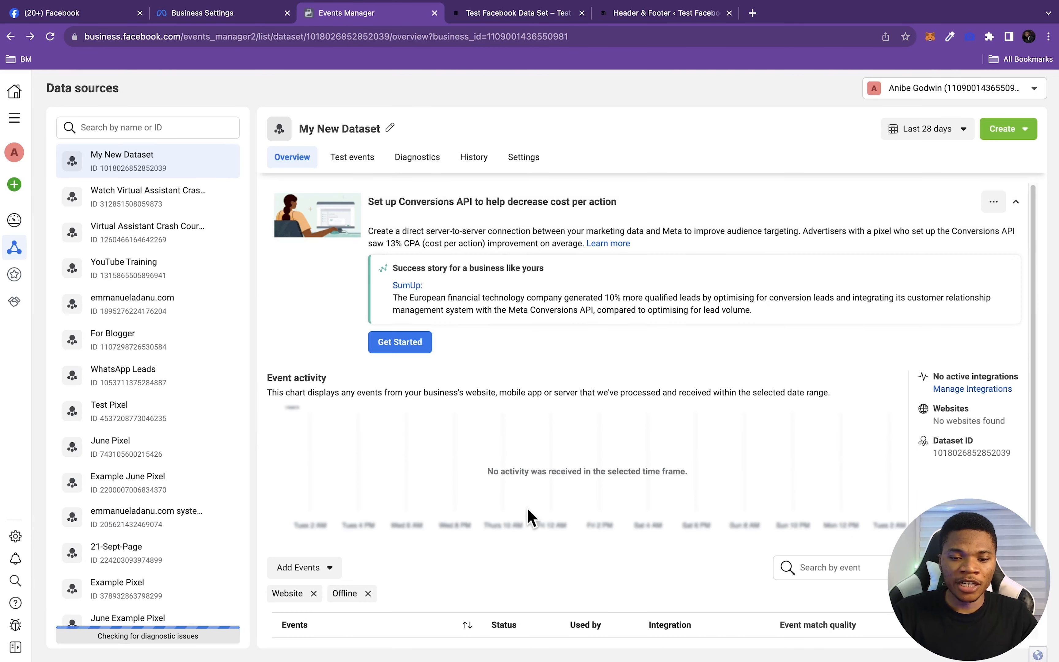
scroll(527, 508, "down", 2)
scroll(527, 508, "up", 2)
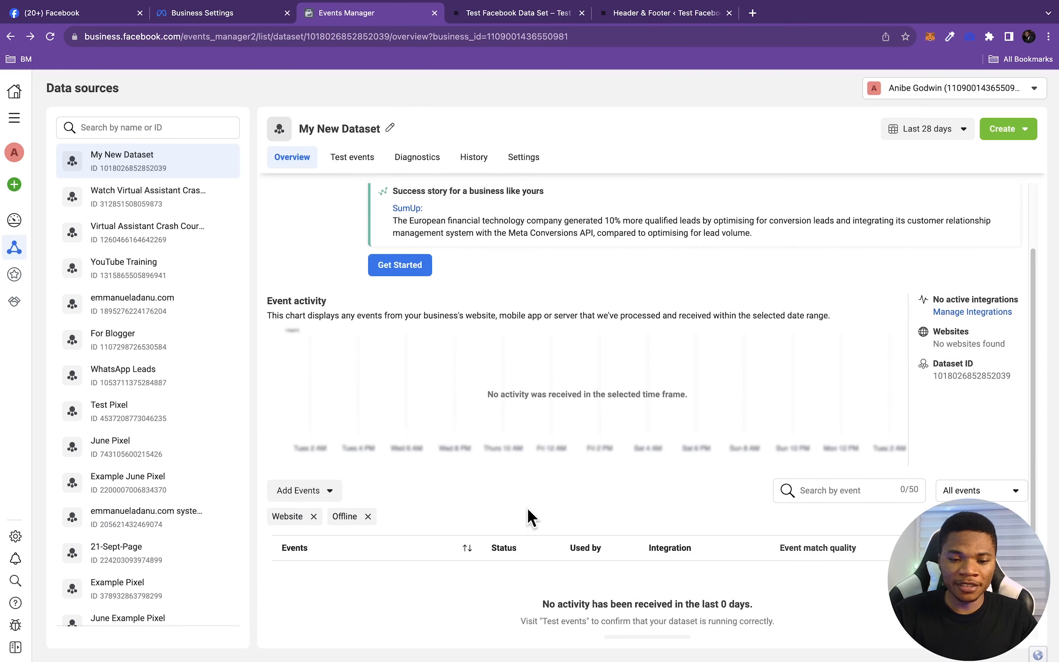
scroll(527, 508, "down", 1)
scroll(527, 508, "up", 1)
left_click(356, 162)
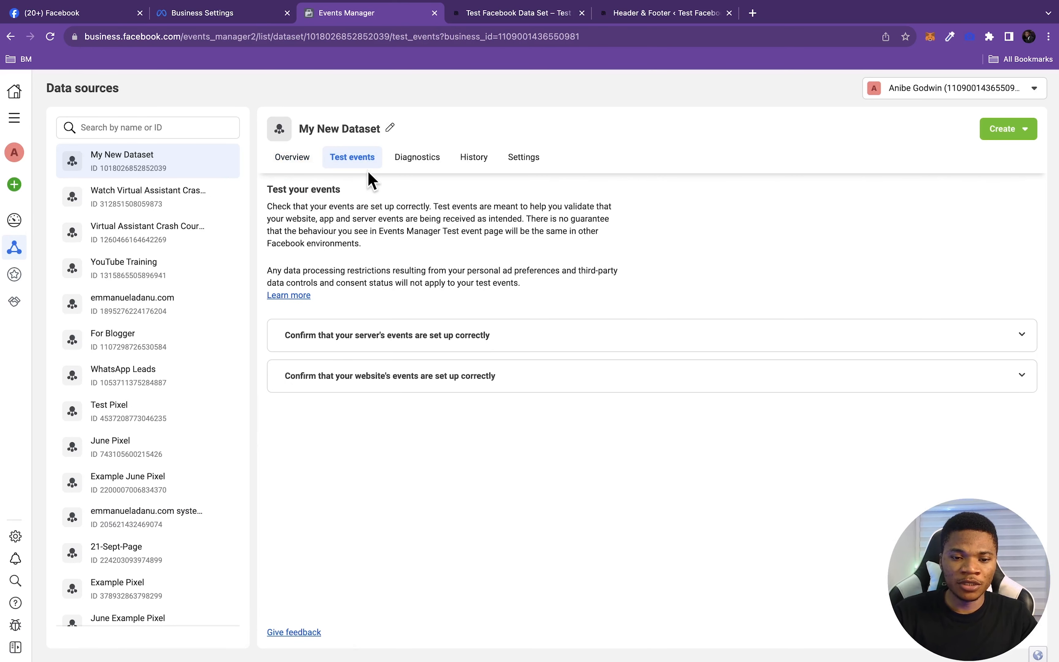
left_click(419, 378)
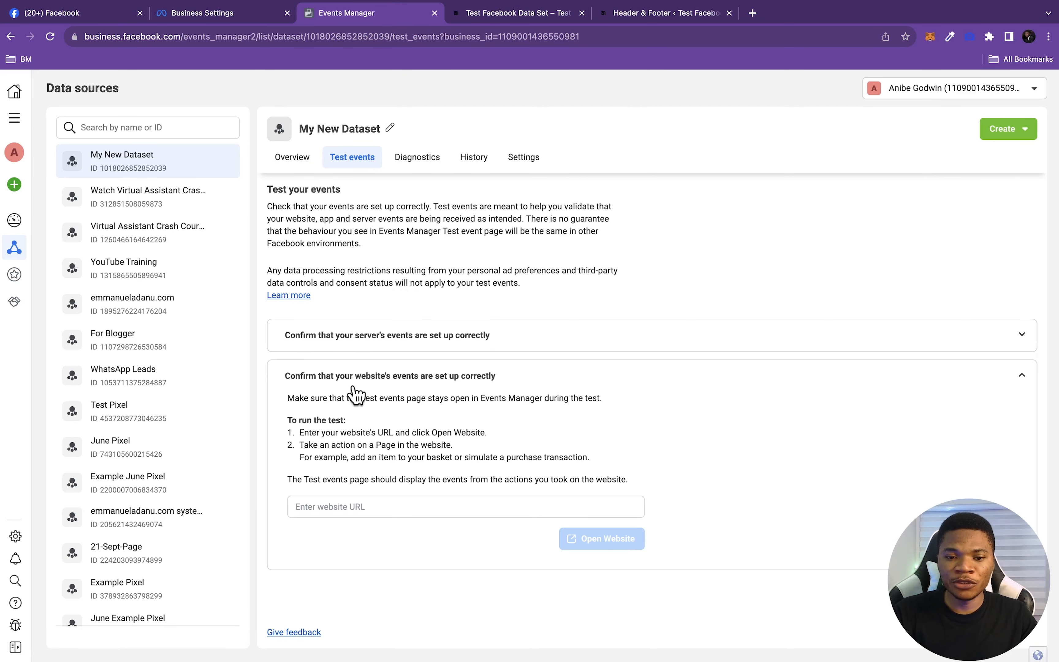
left_click(361, 507)
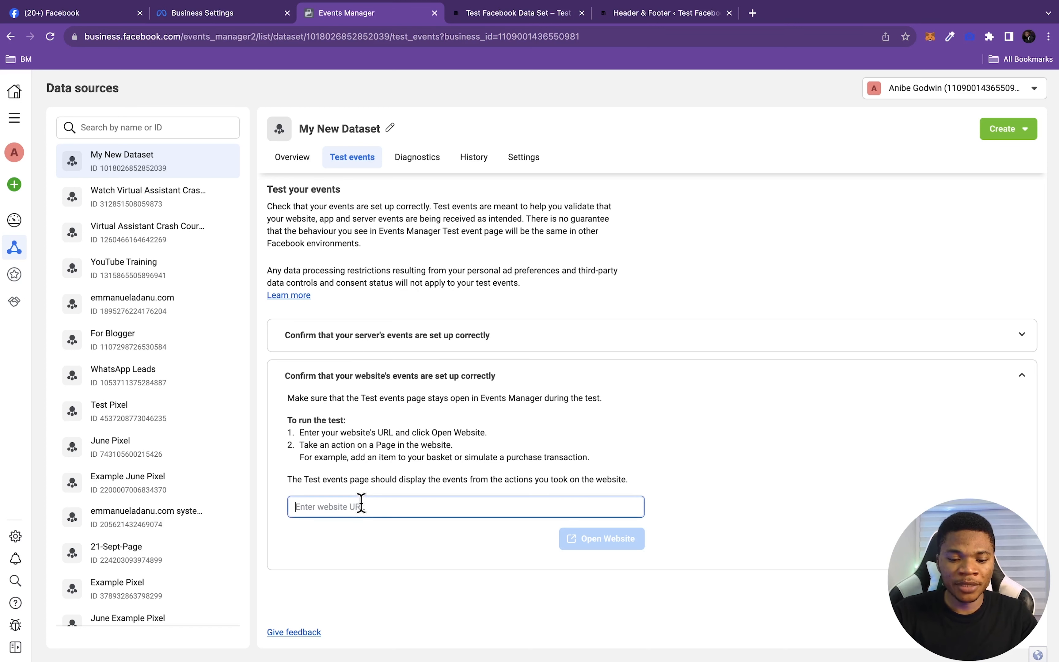
type("https://codewithemmanuel.com/dataset/")
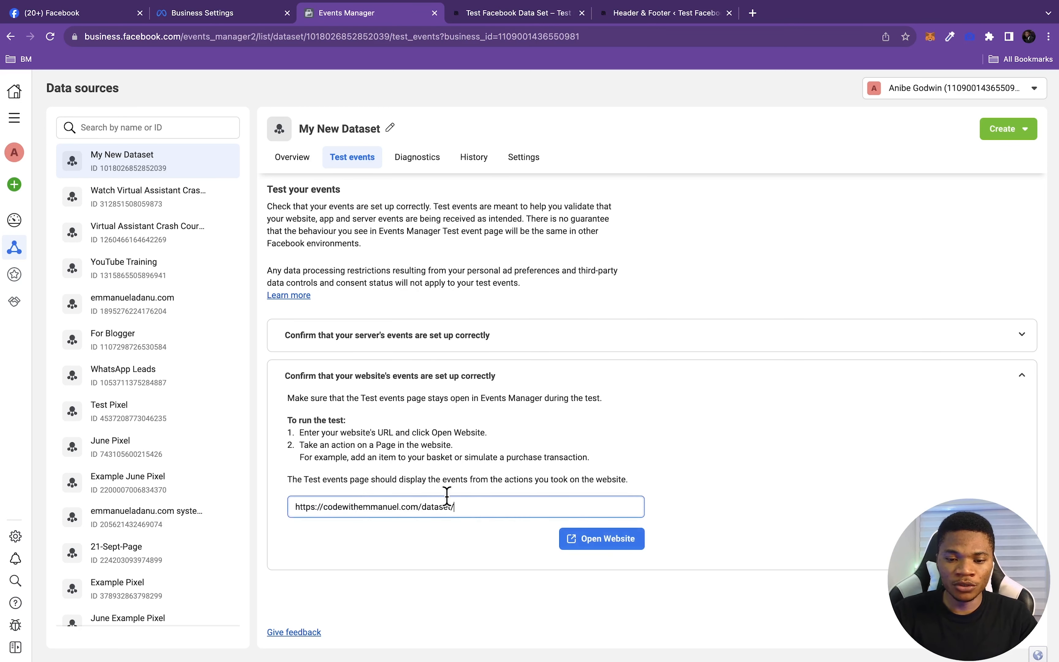
left_click(609, 540)
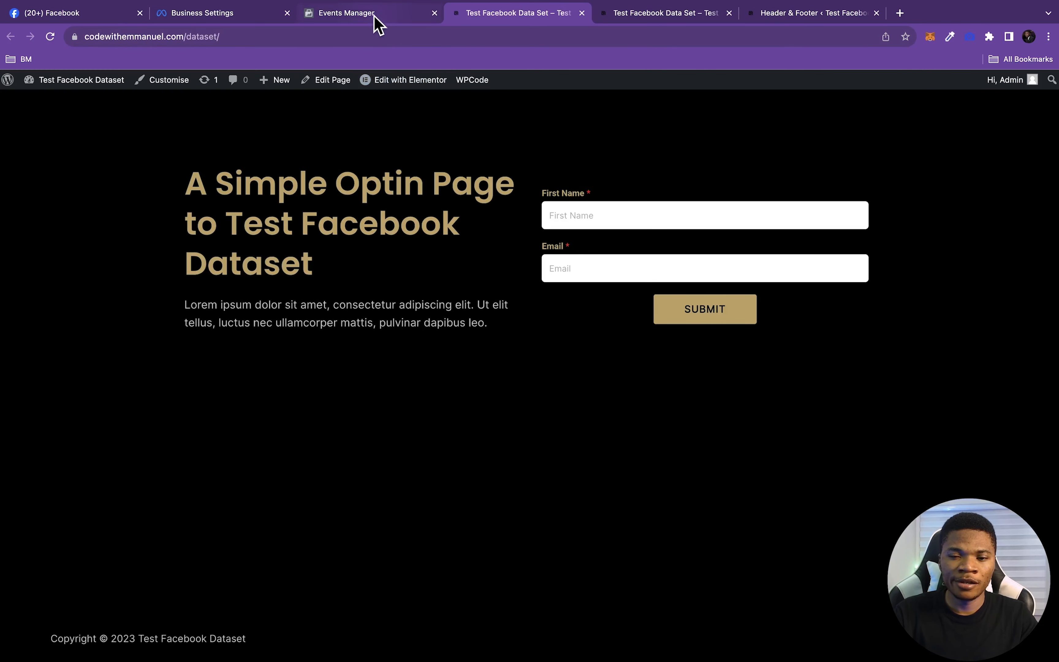
left_click(378, 18)
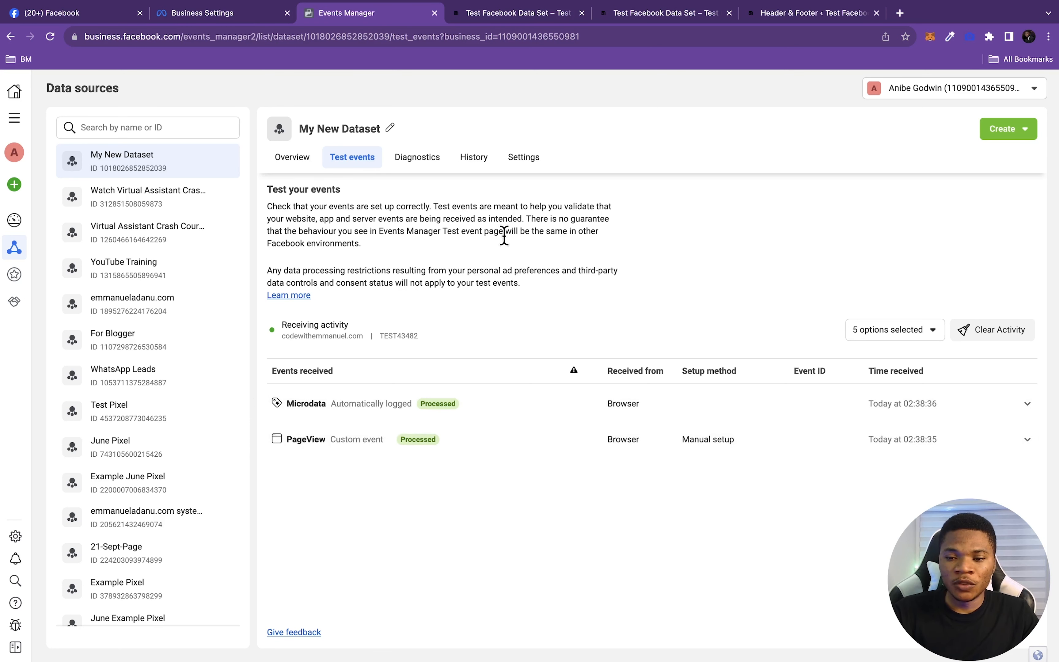
left_click(522, 159)
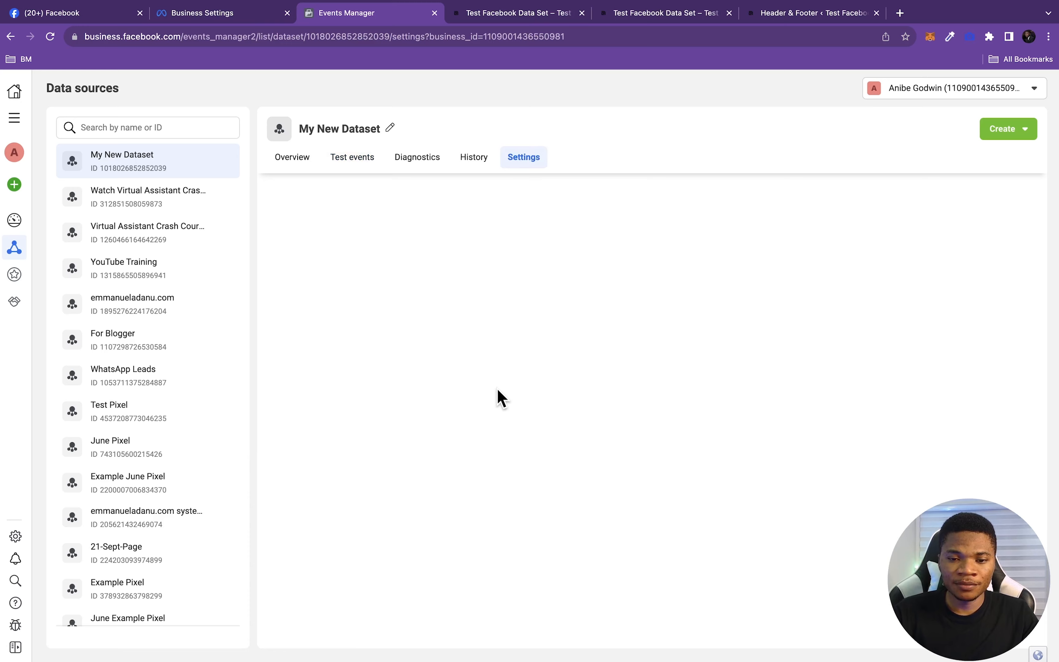
scroll(519, 427, "down", 10)
scroll(421, 431, "down", 4)
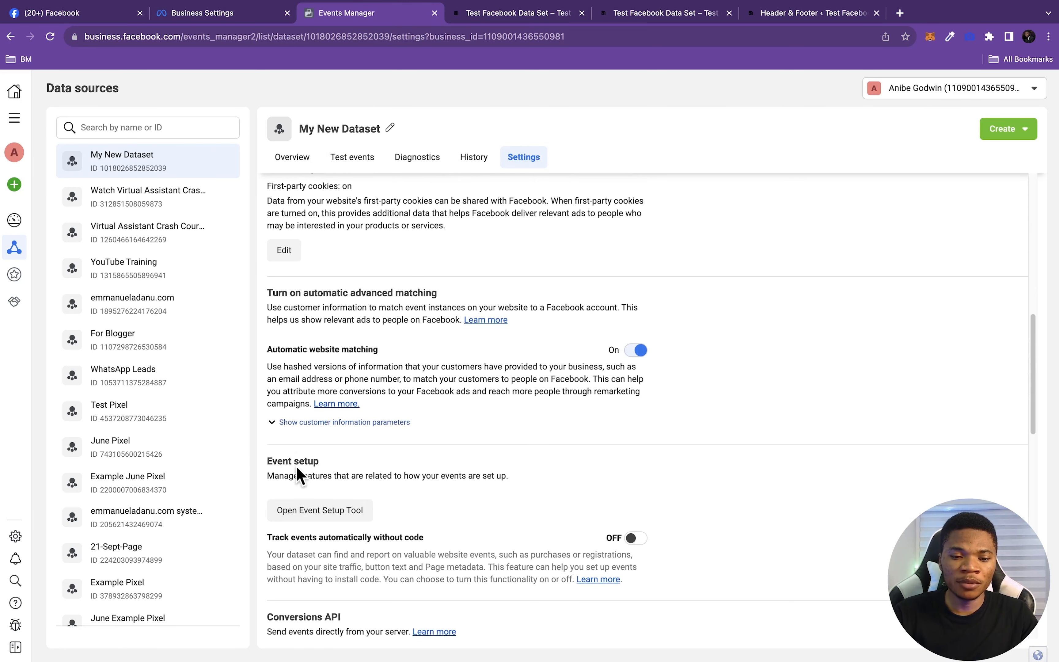
left_click(328, 518)
left_click(433, 335)
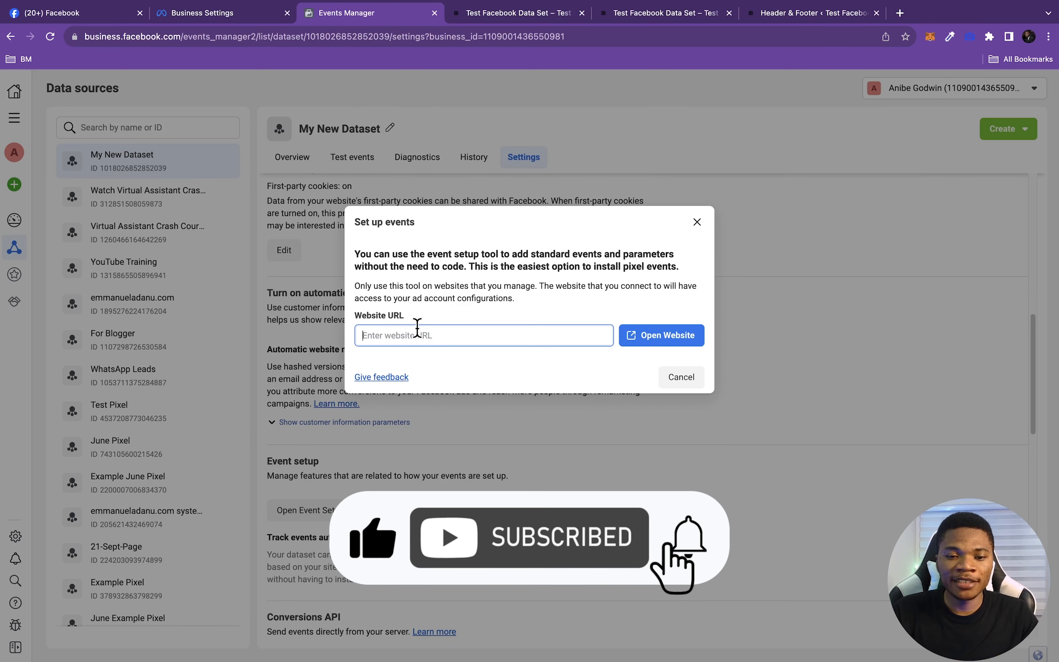
type("https://codewithemmanuel.com/dataset/")
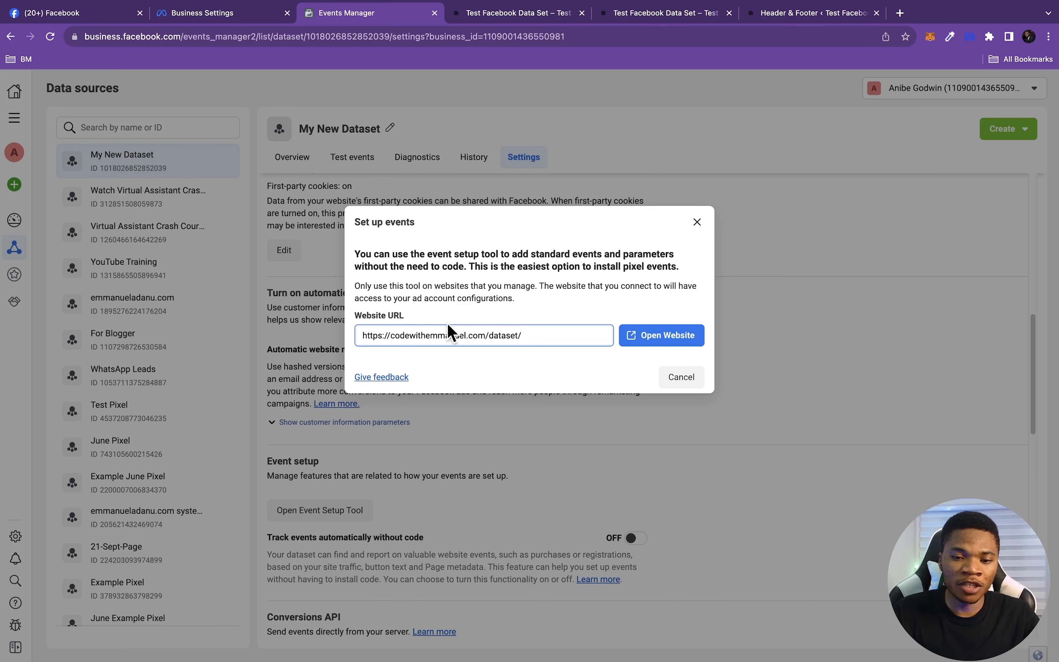
left_click(658, 338)
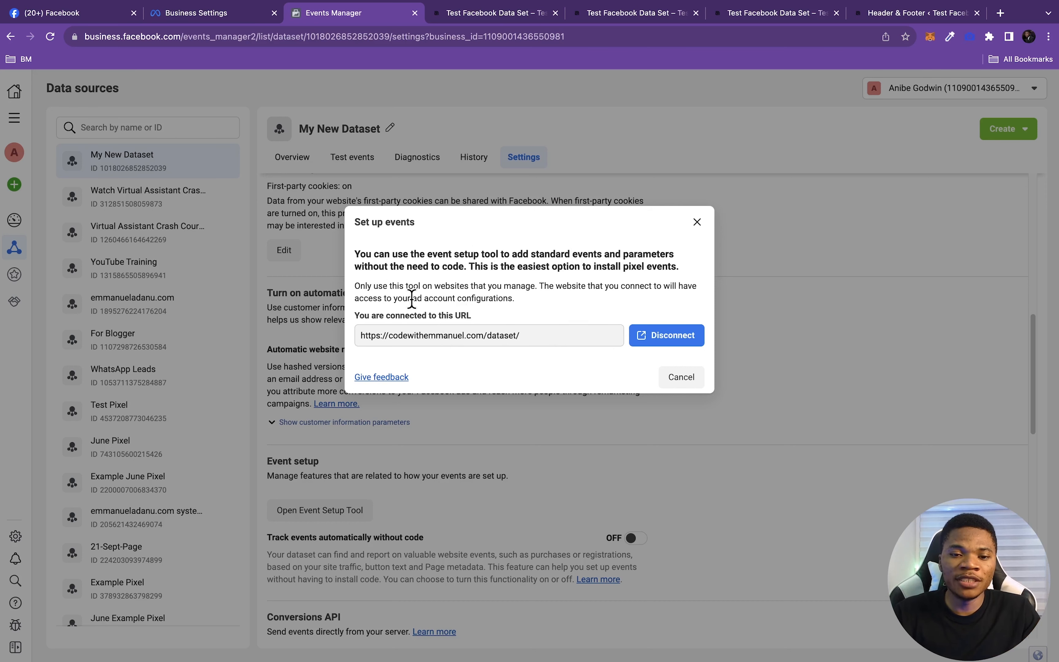
Track the opt-in page's Submit button as a Lead event, without including a value
left_click(488, 12)
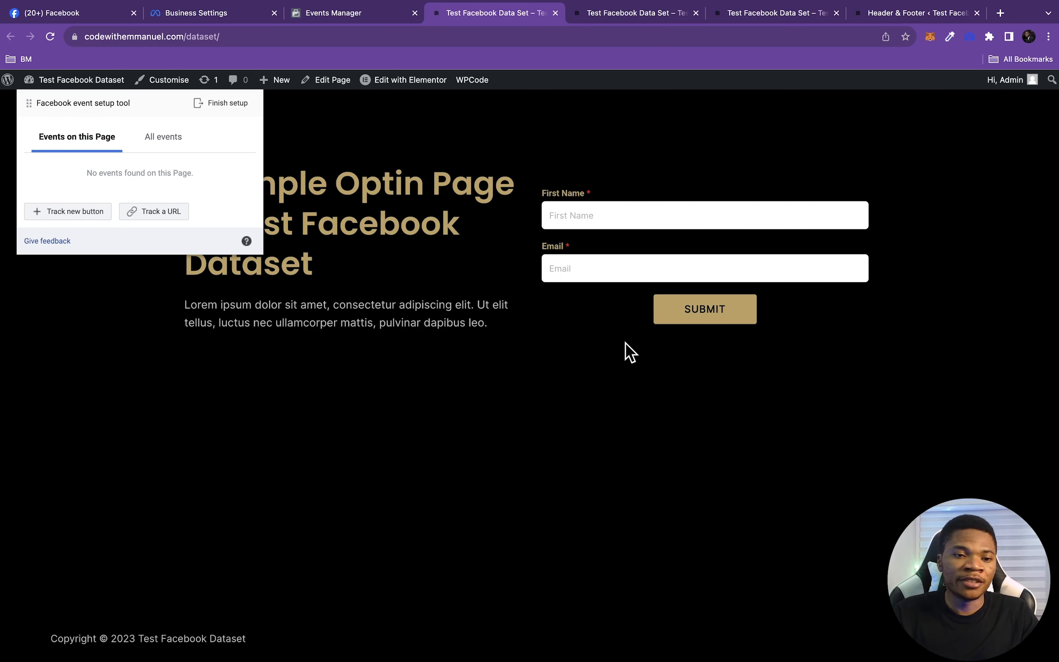
left_click(73, 212)
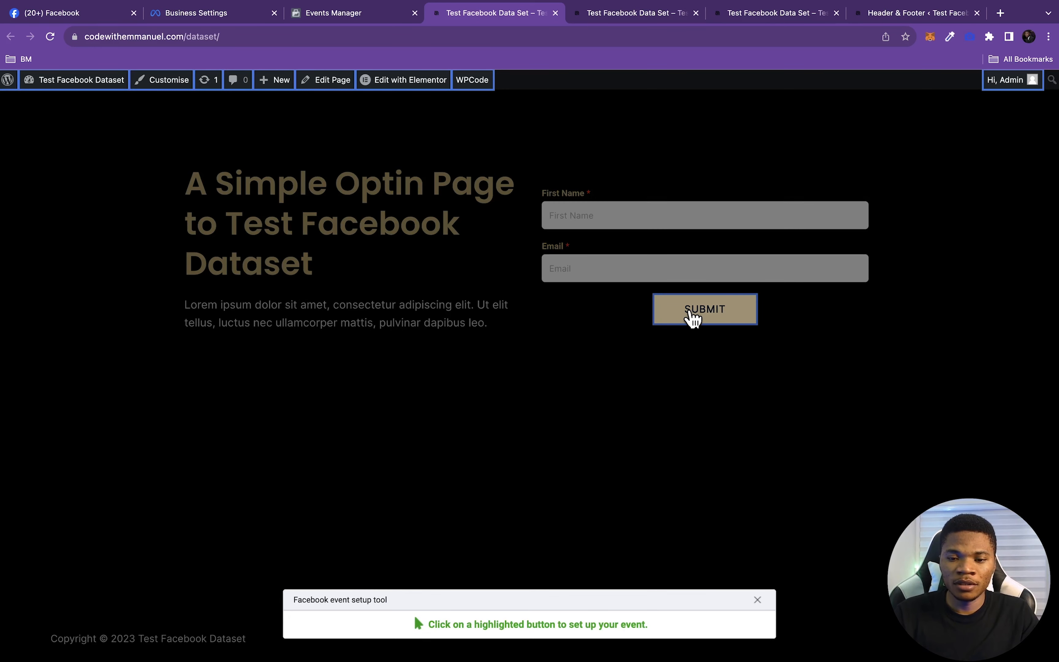
left_click(694, 319)
left_click(110, 137)
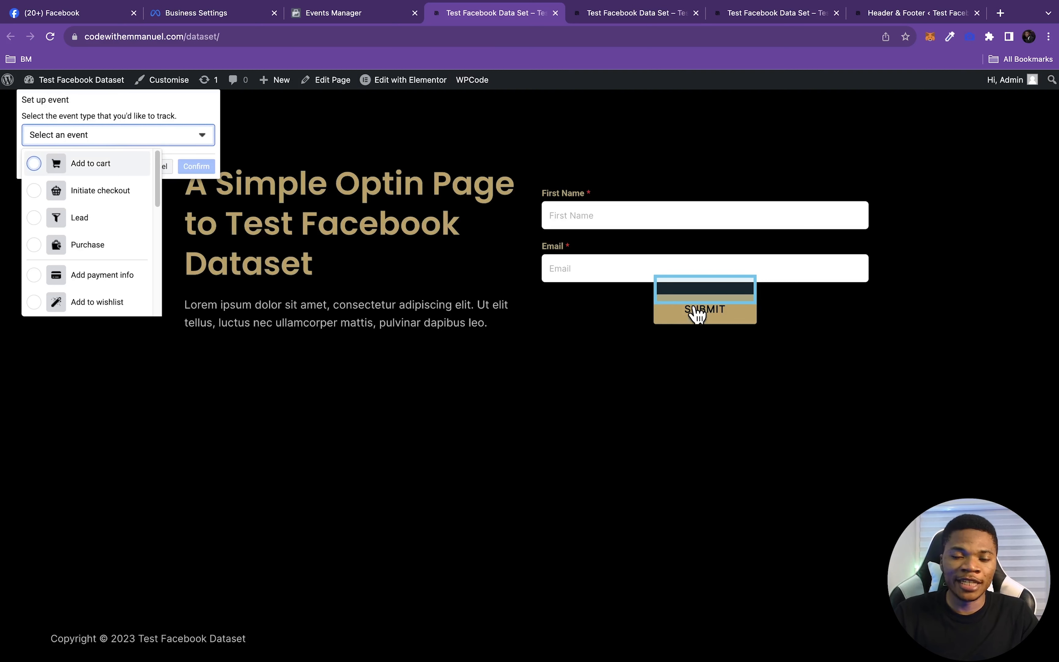
key("Down")
key("Down")
key("Down")
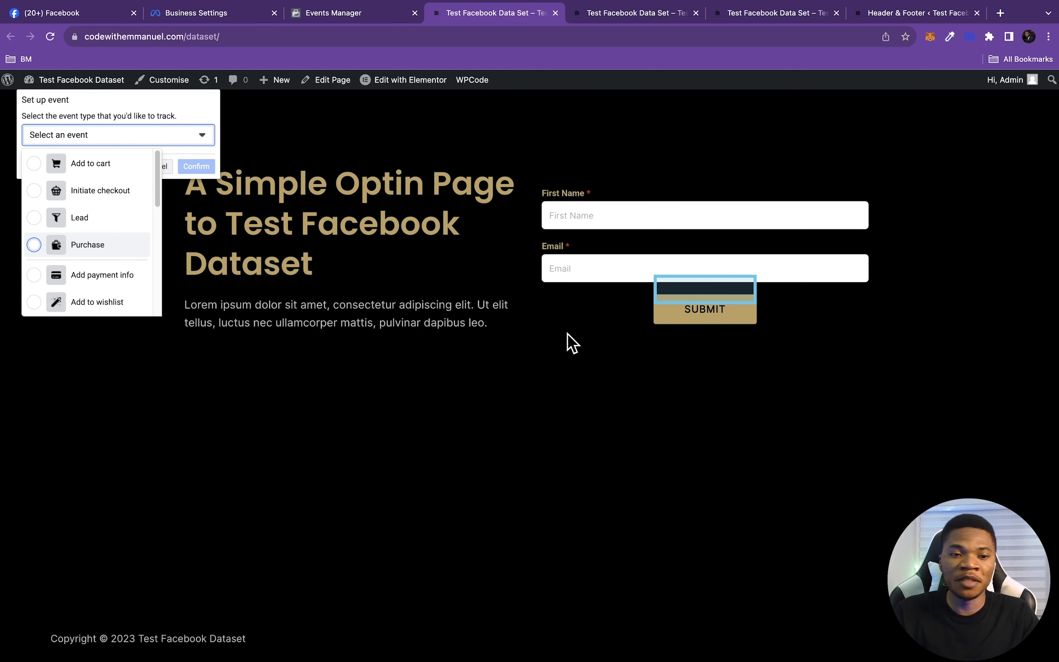
key("Up")
key("Up")
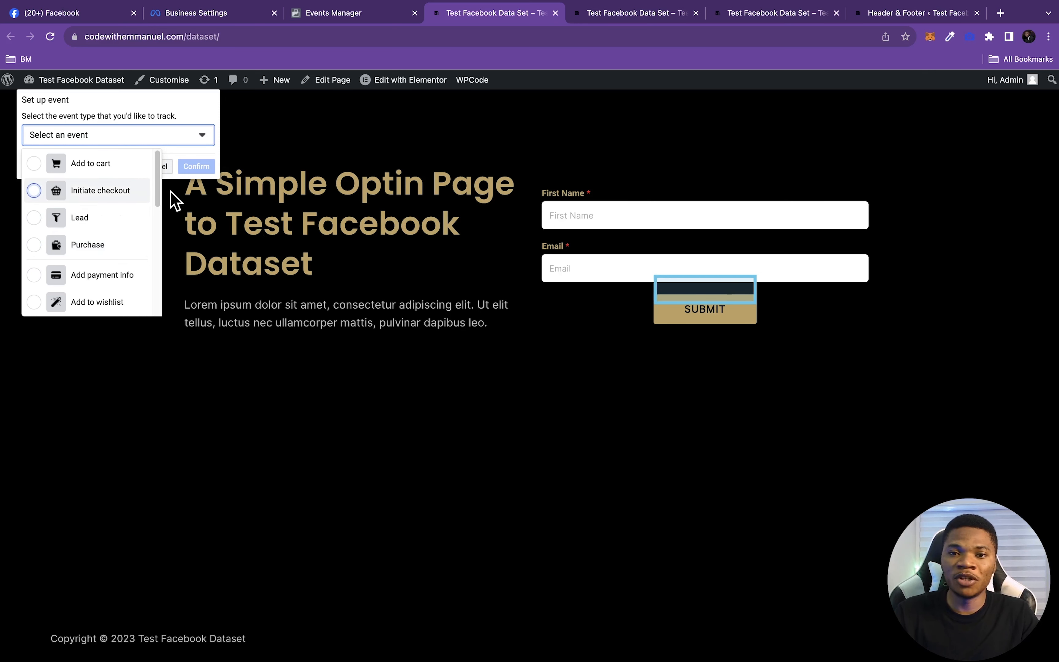
left_click(33, 217)
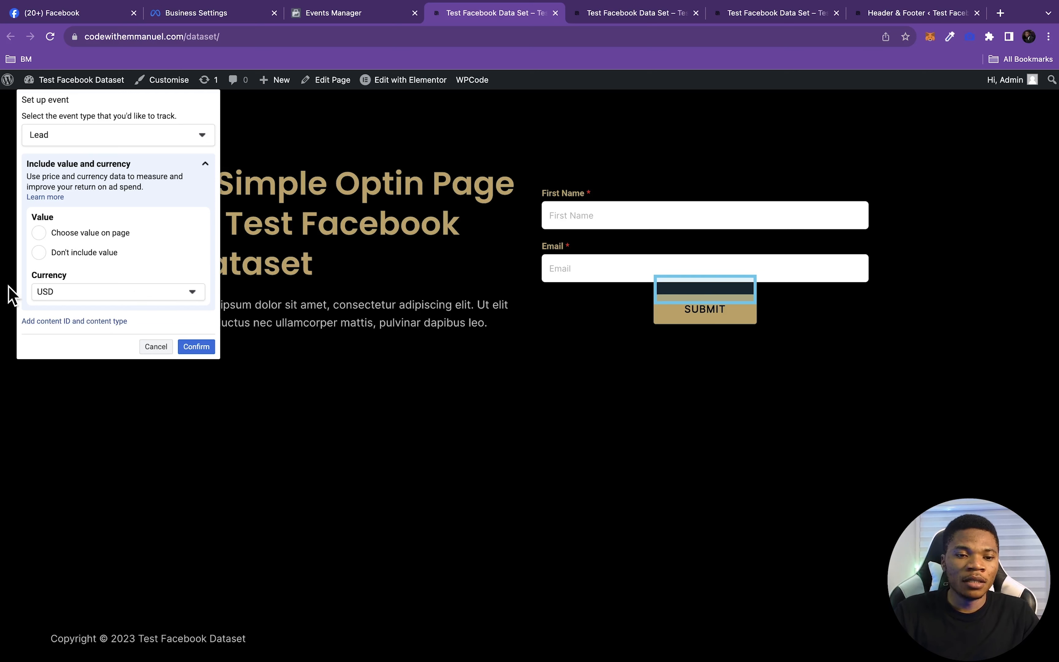
left_click(39, 253)
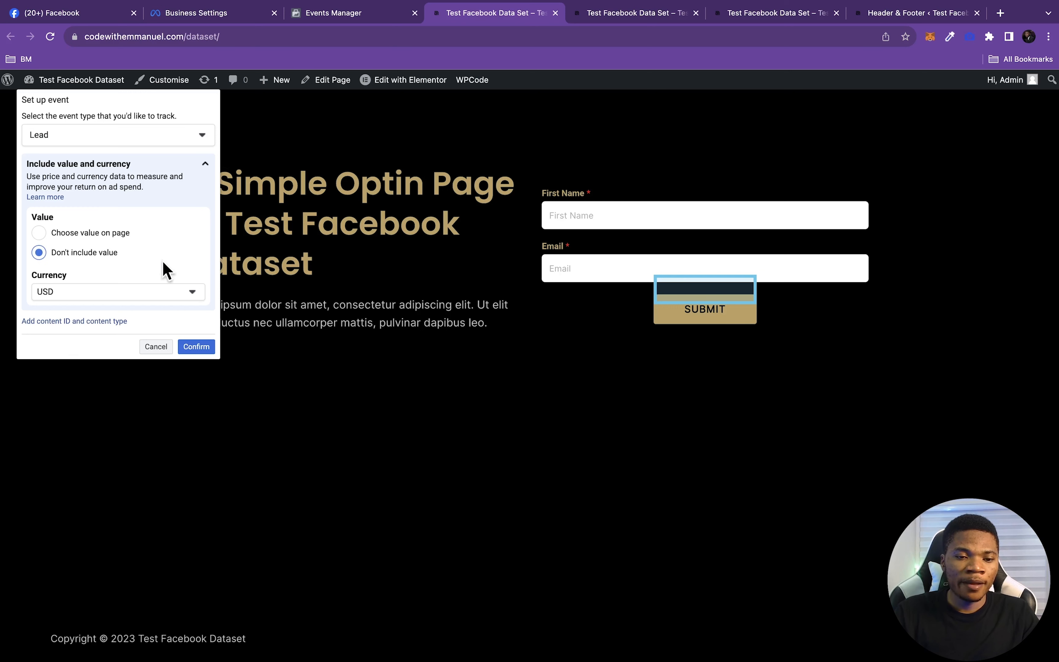
left_click(196, 346)
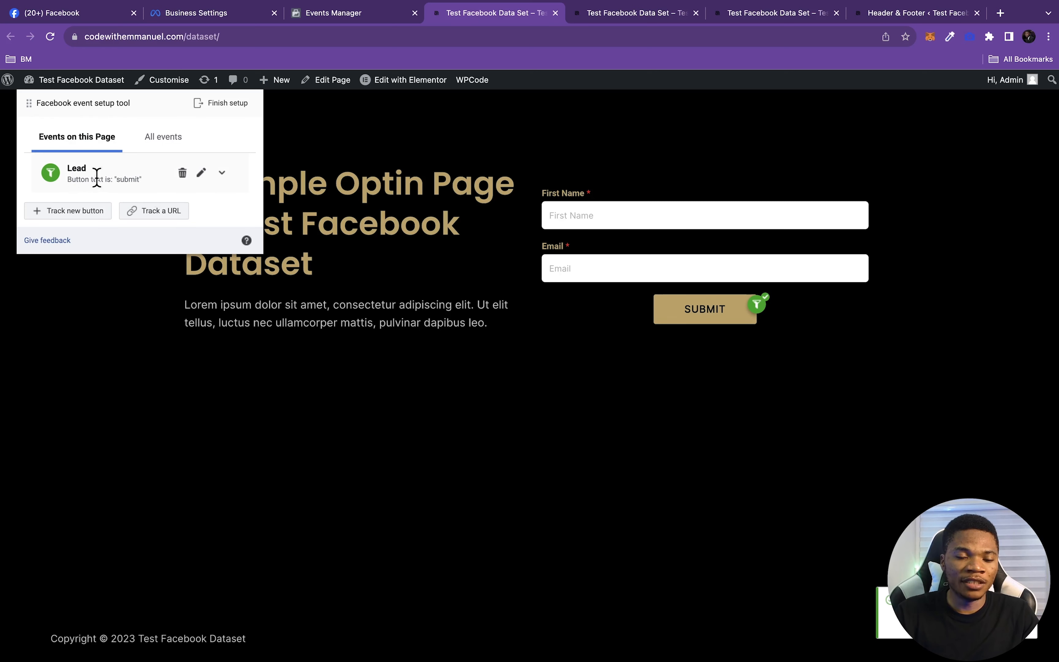
Review all events in the Facebook event setup tool, finish the setup and skip the feedback question
left_click(169, 143)
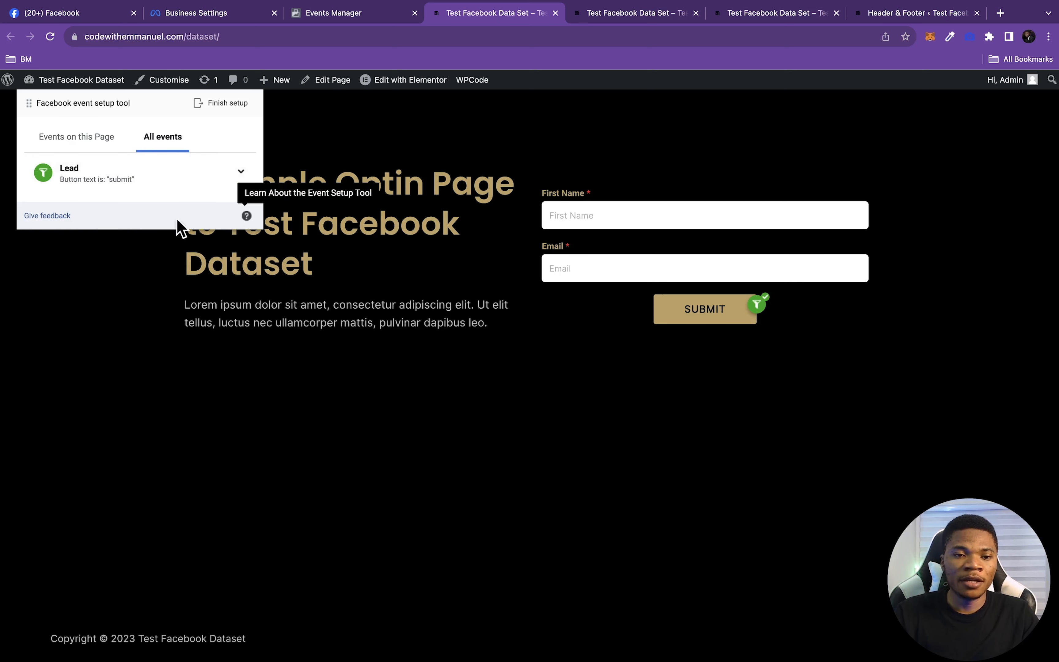
left_click(201, 105)
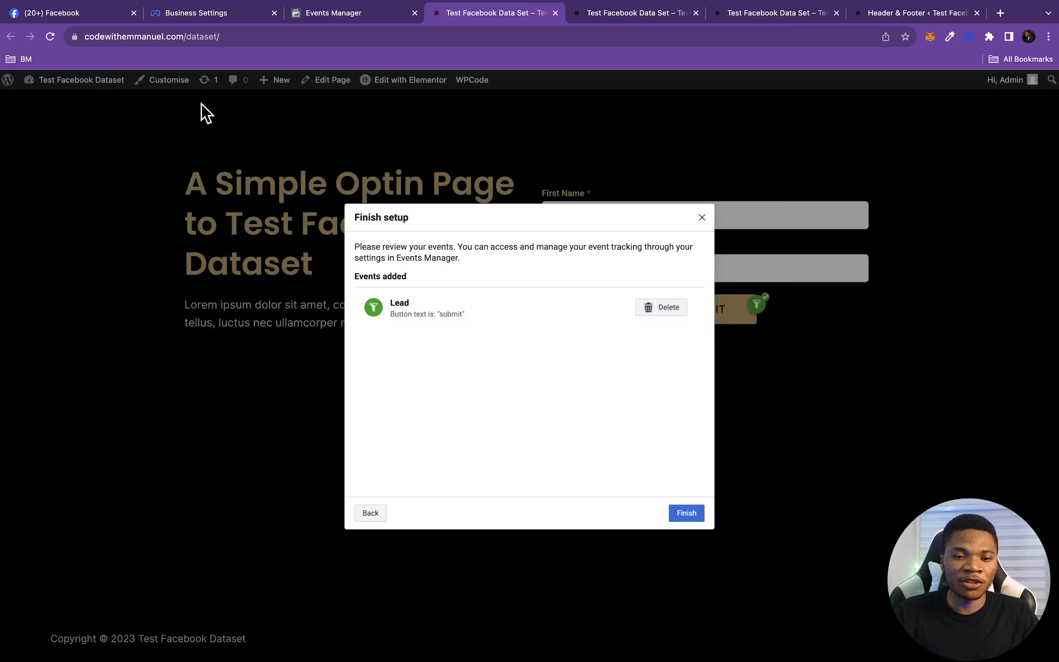
left_click(685, 515)
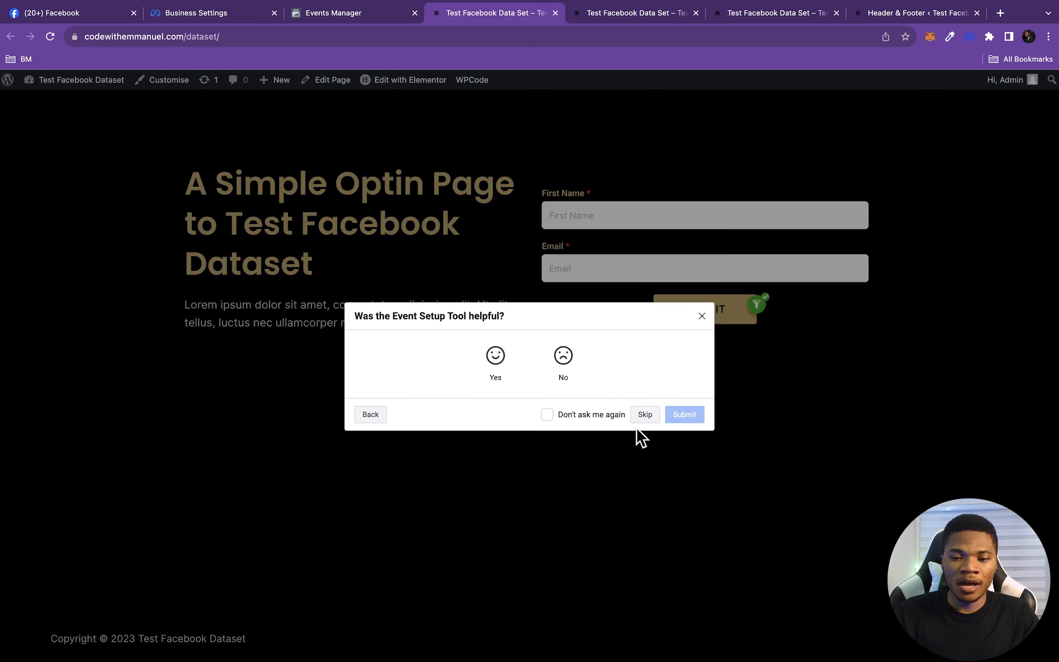
left_click(643, 417)
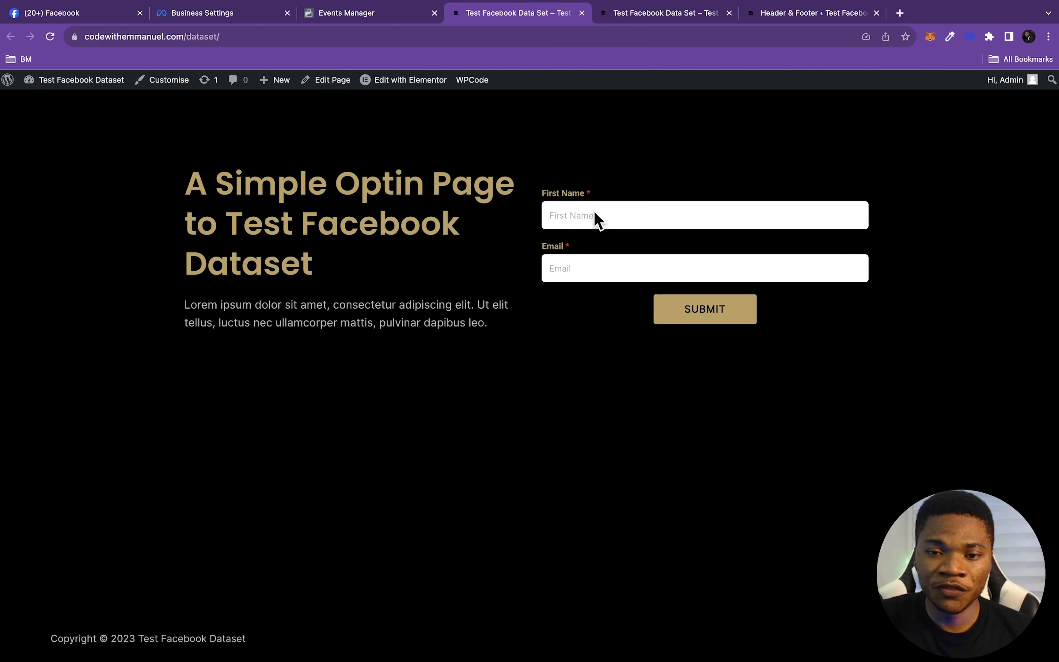
Submit the opt-in form with a first name and email address, and check My New Dataset's test events for the Lead event
left_click(577, 218)
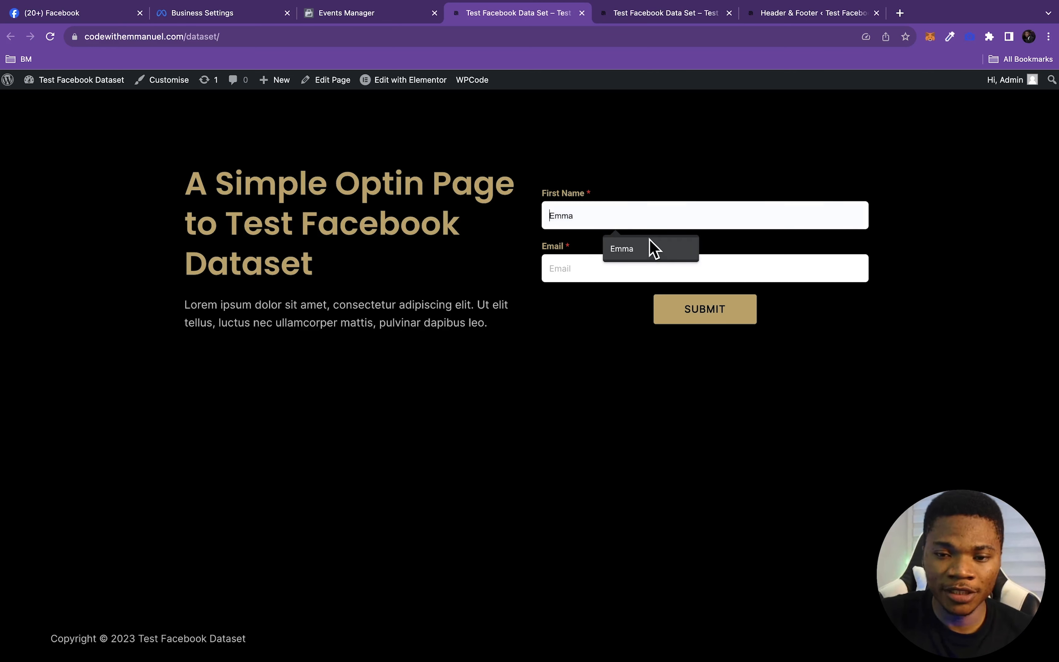
left_click(648, 248)
left_click(608, 263)
left_click(630, 296)
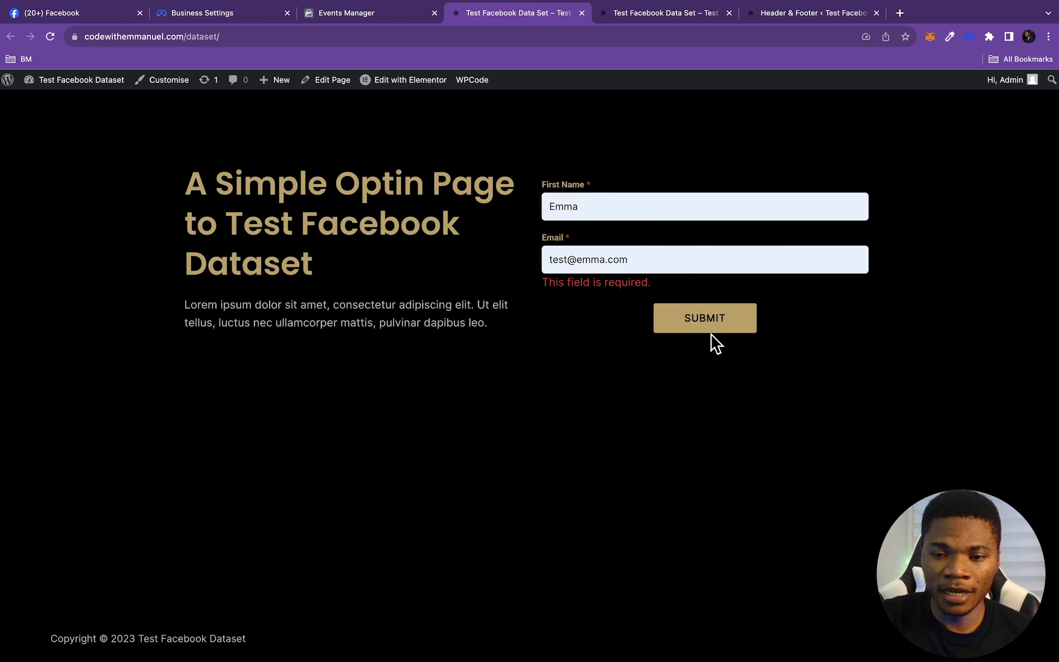
left_click(706, 324)
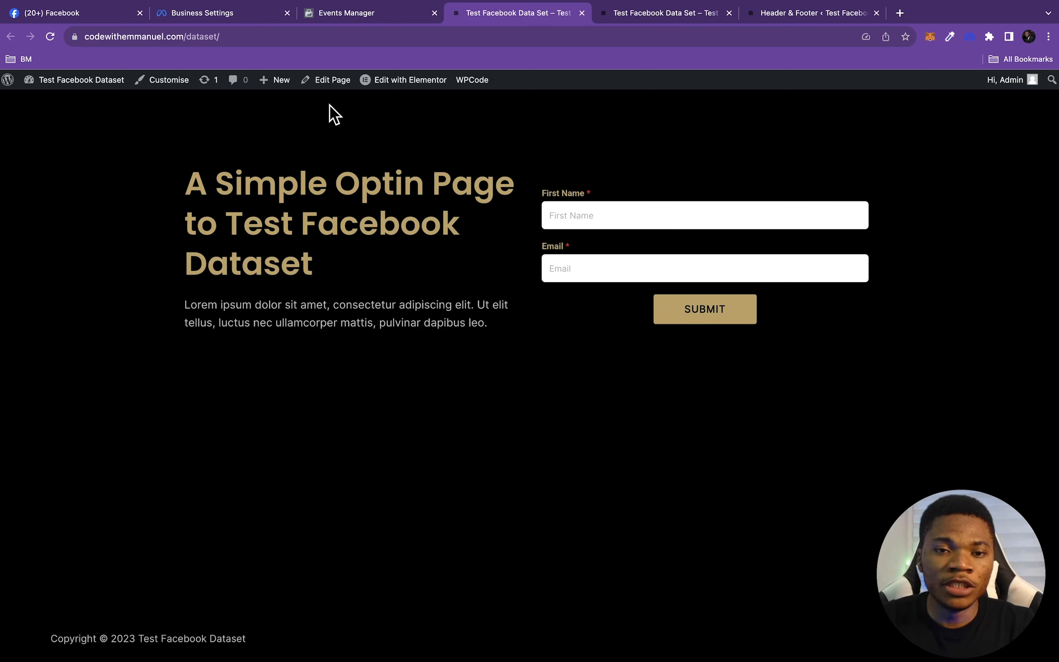
left_click(350, 15)
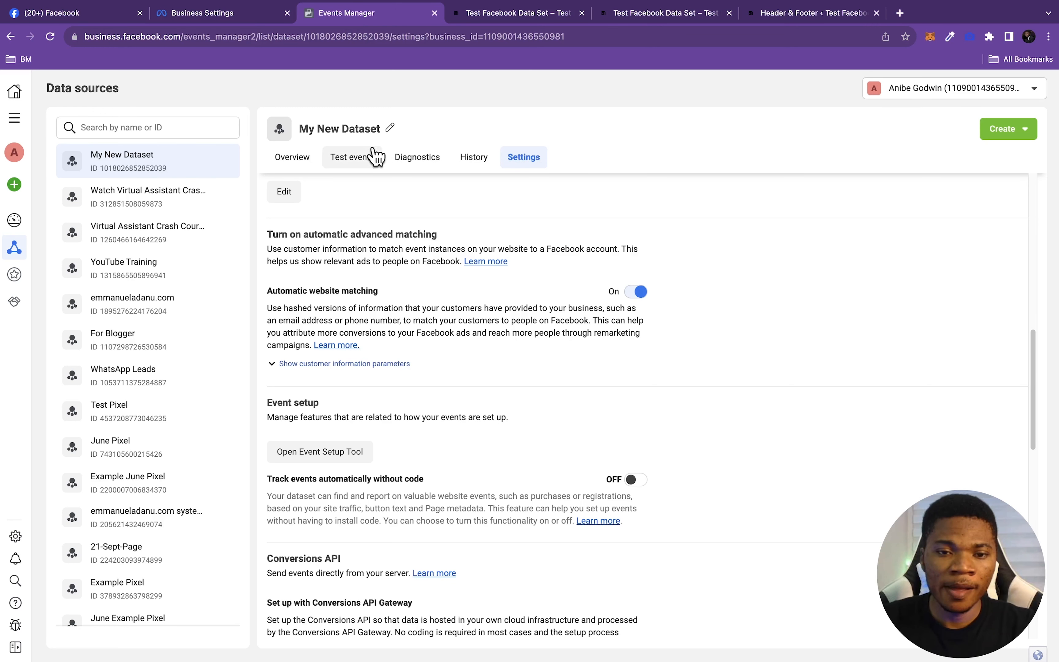
left_click(354, 159)
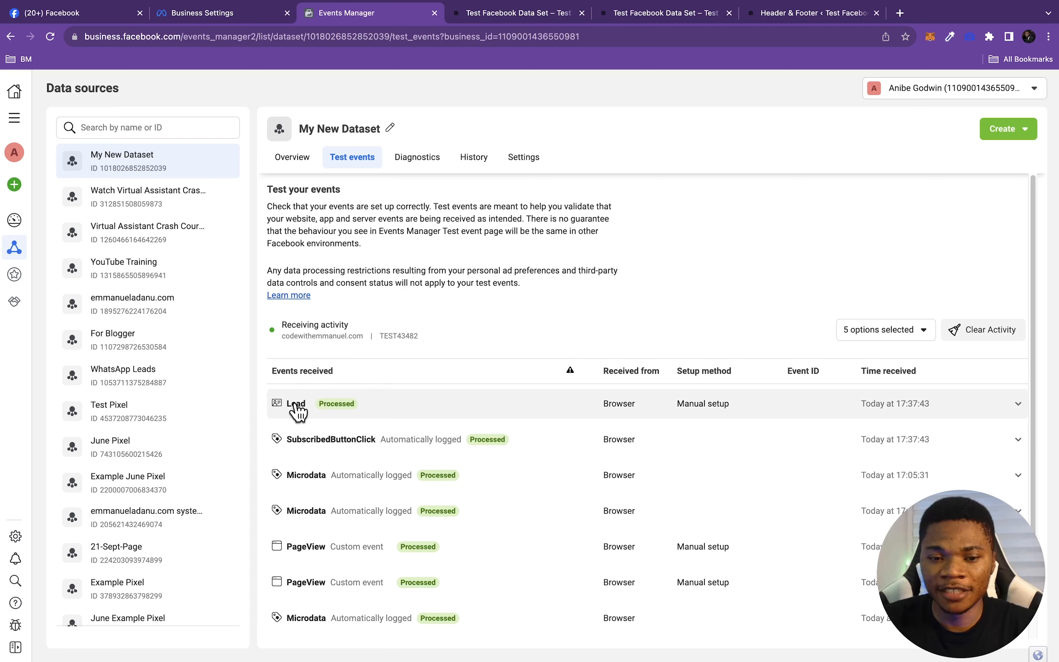
left_click(492, 17)
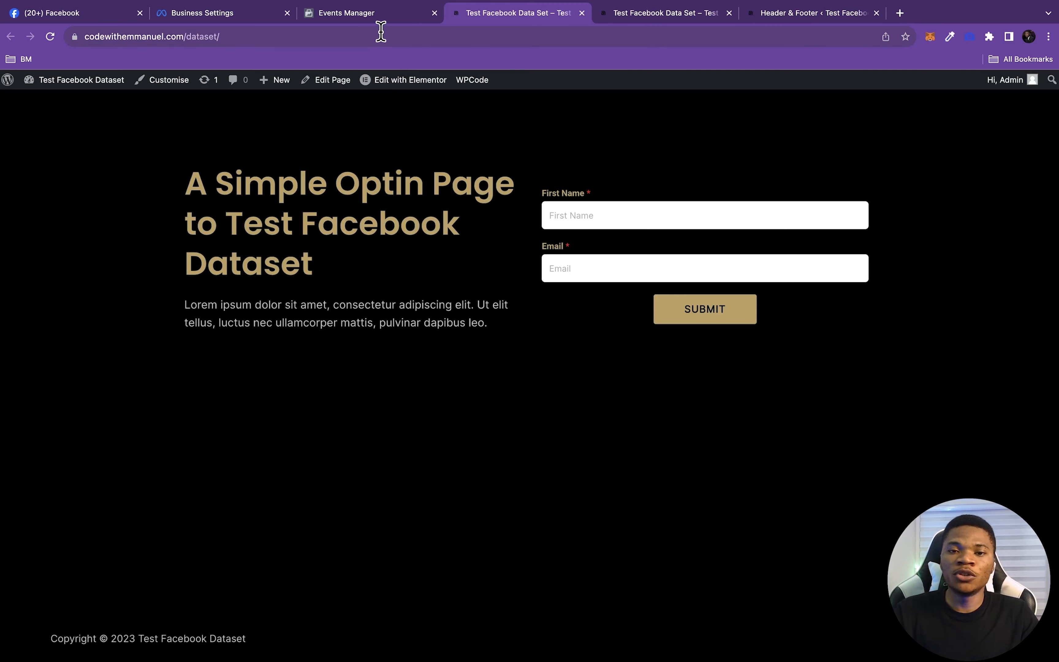
left_click(379, 18)
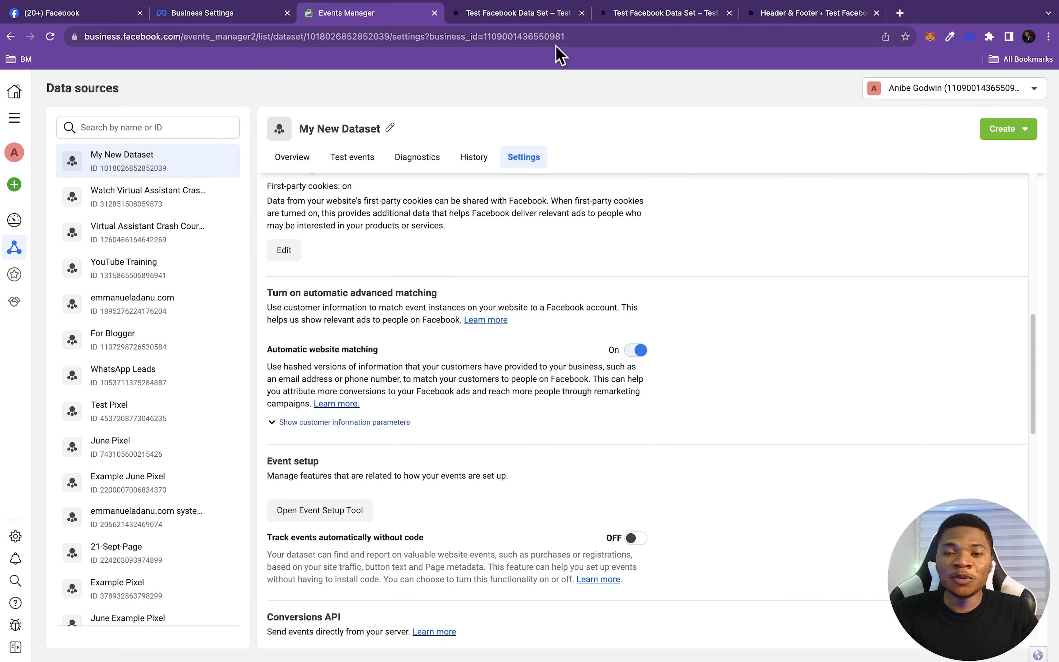
left_click(541, 14)
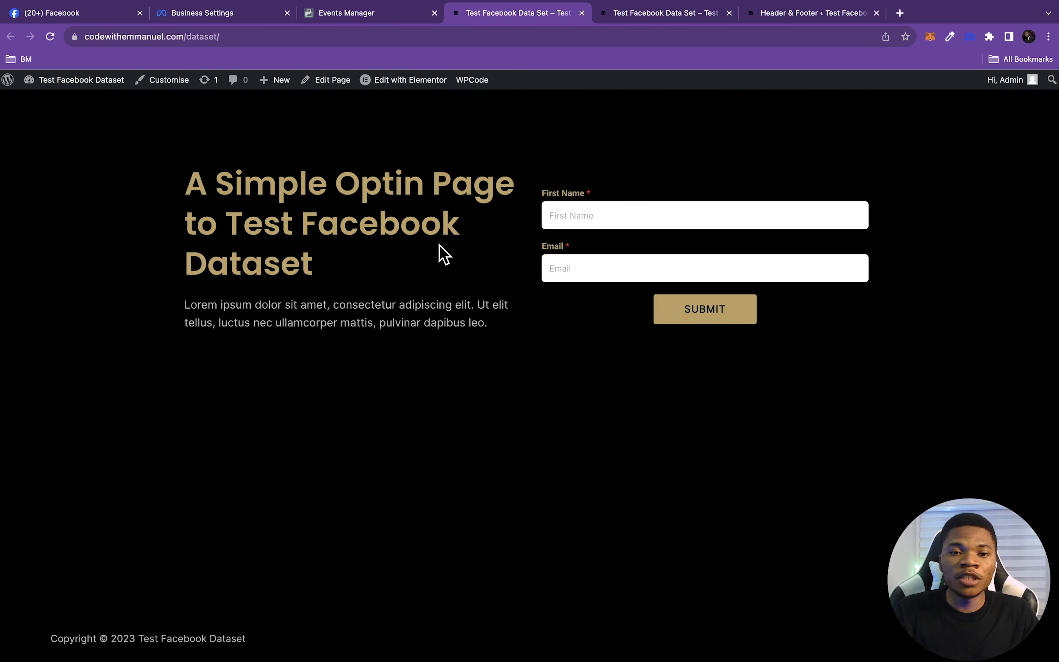
Return to Events Manager and view the event activity overview of My New Dataset
left_click(373, 17)
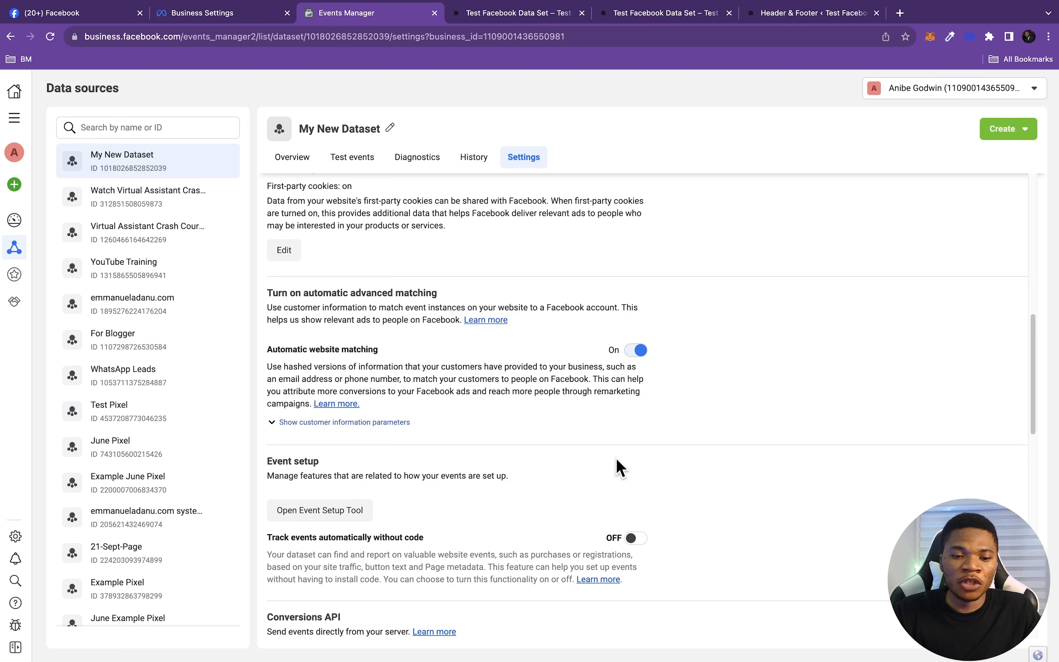
scroll(592, 217, "up", 10)
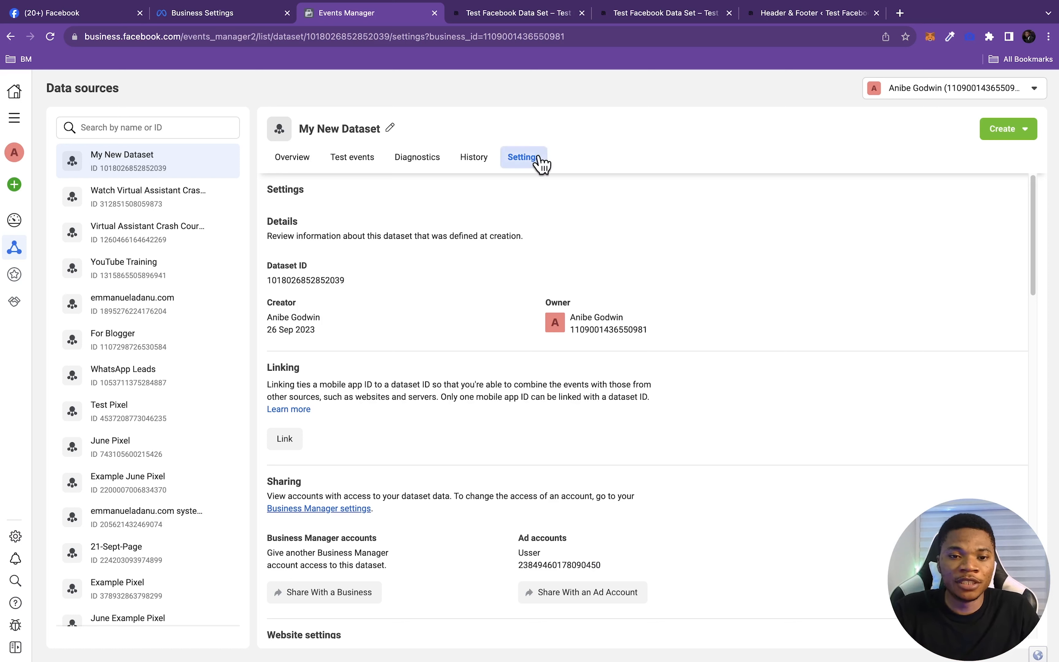
left_click(300, 159)
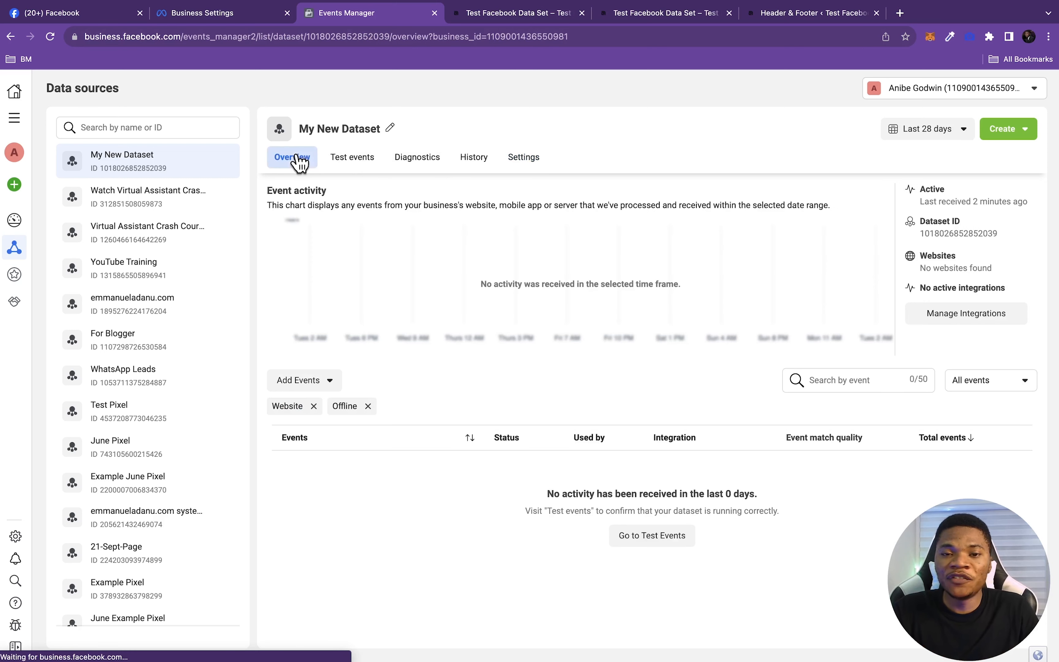